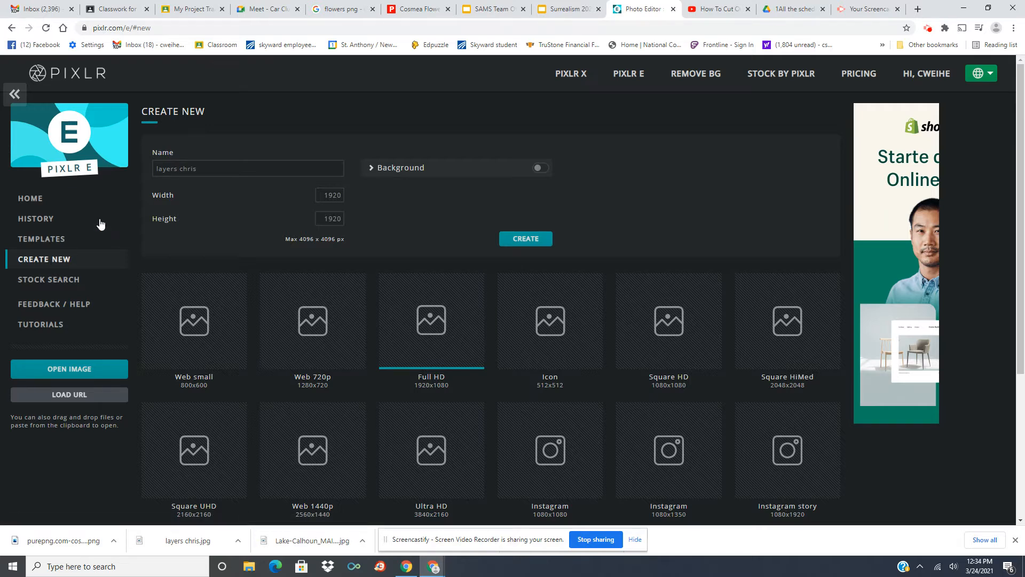
# - Create a new blank 1920 × 1920 px image without a background and dismiss the advertisement over the canvas
pyautogui.click(163, 172)
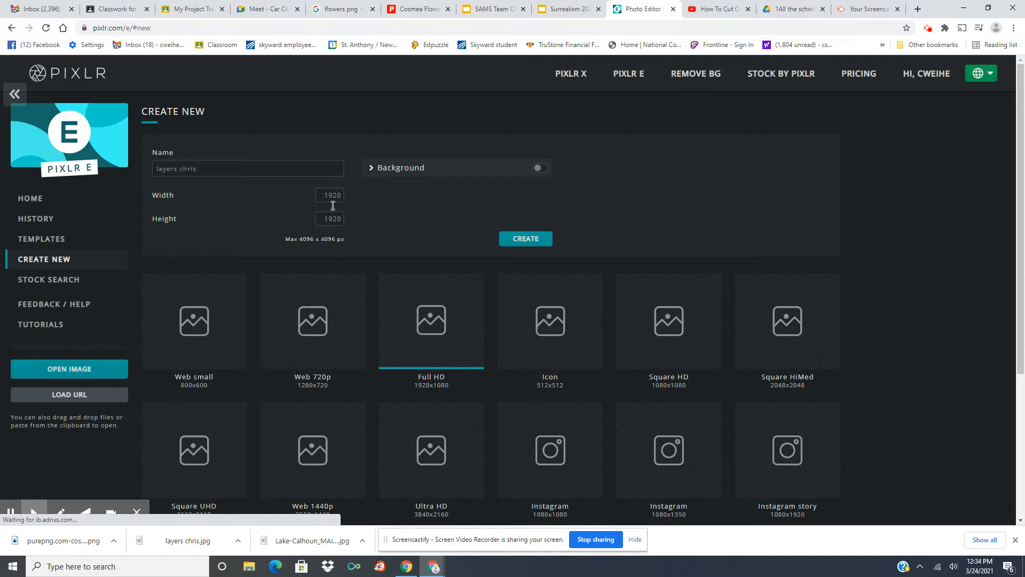
pyautogui.click(527, 241)
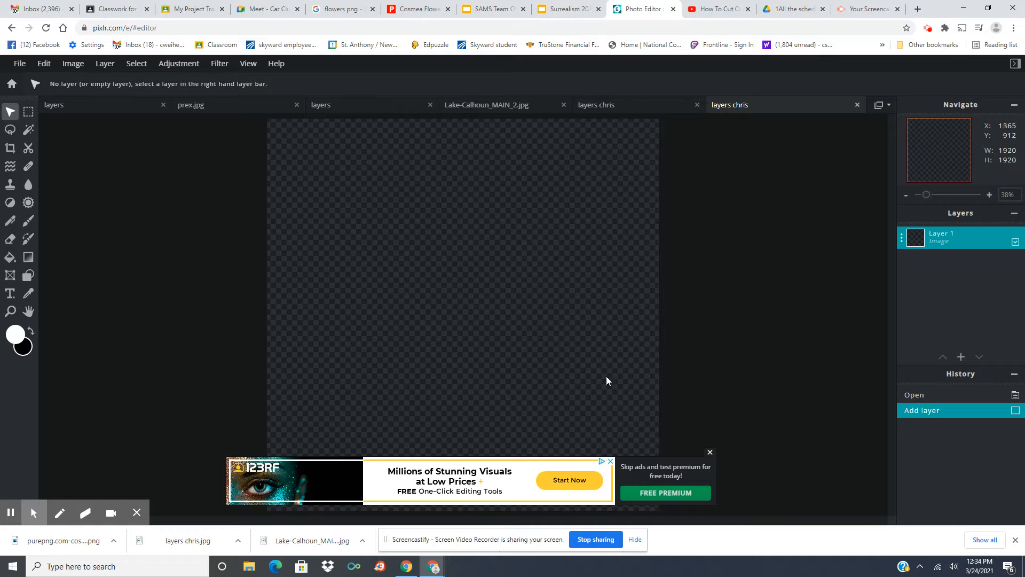
pyautogui.click(710, 453)
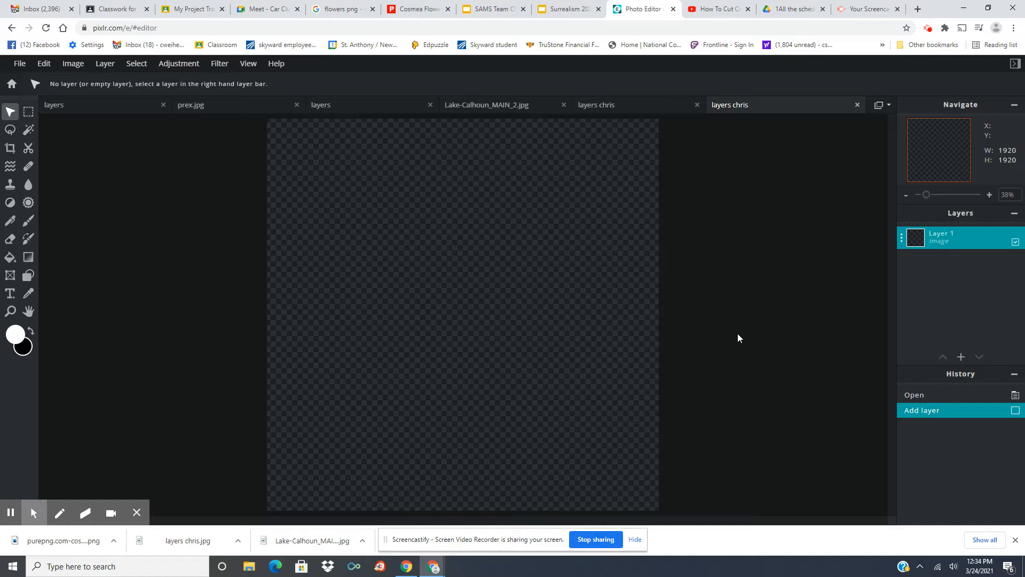
# - Switch to the Google Images results and search for "frog png"
pyautogui.click(342, 14)
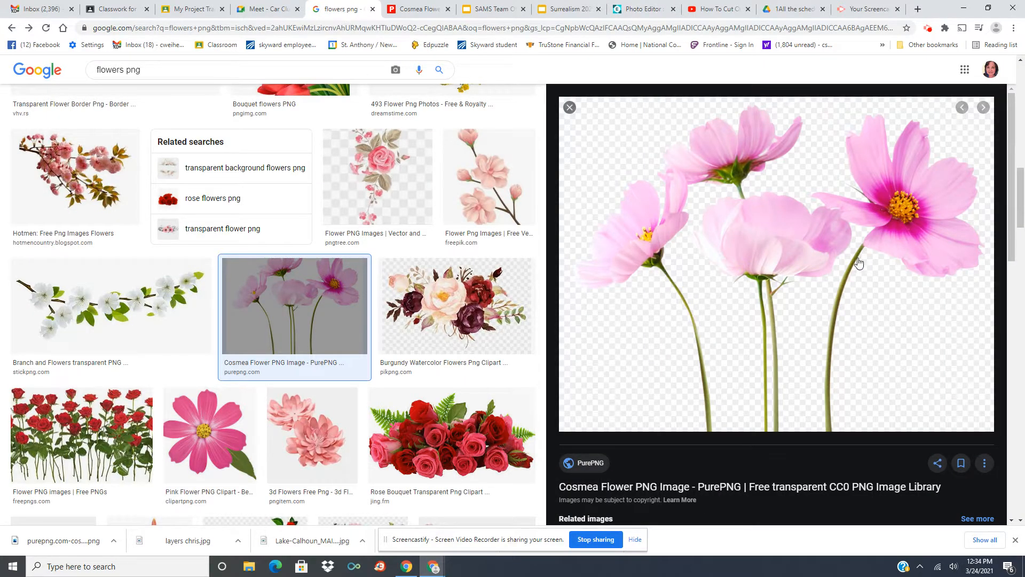
pyautogui.scroll(10, 206, 295)
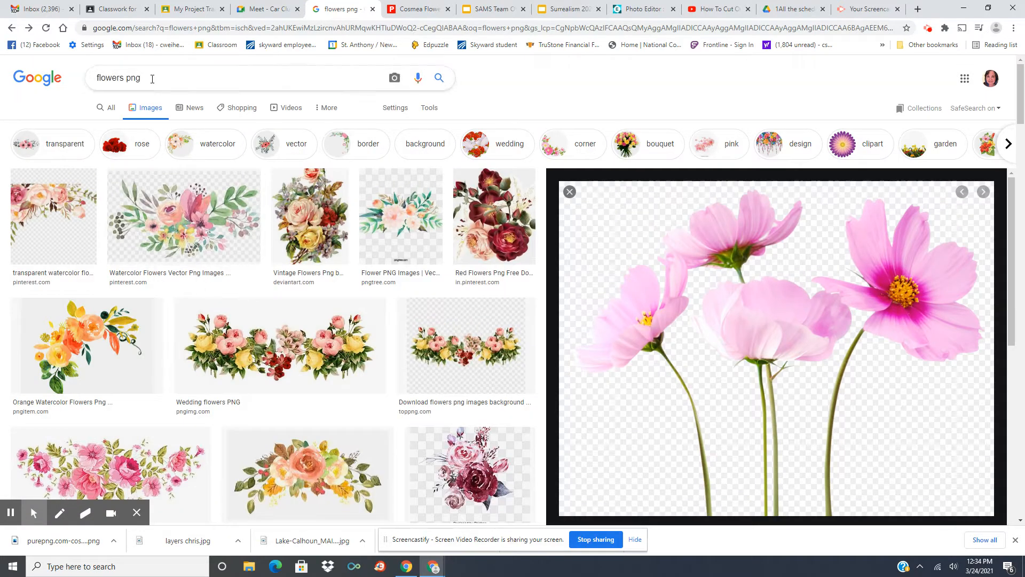
pyautogui.moveTo(144, 79); pyautogui.dragTo(90, 81)
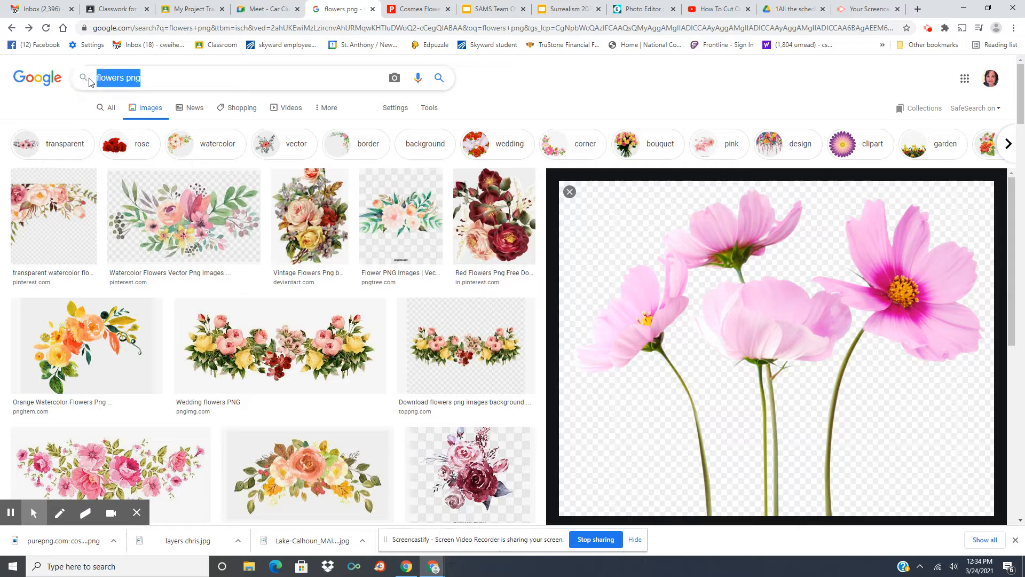
pyautogui.write('frog')
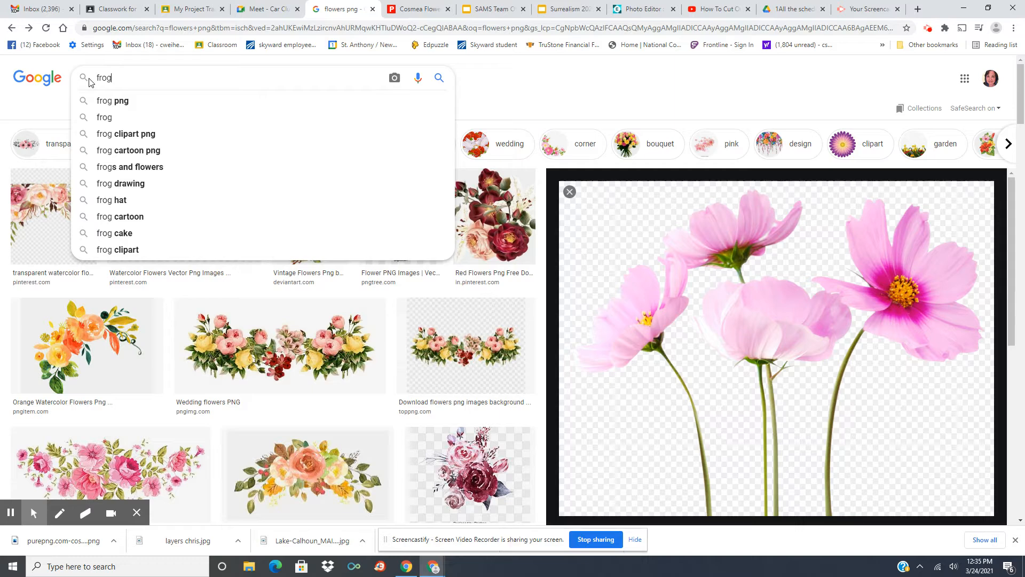
pyautogui.write(' p')
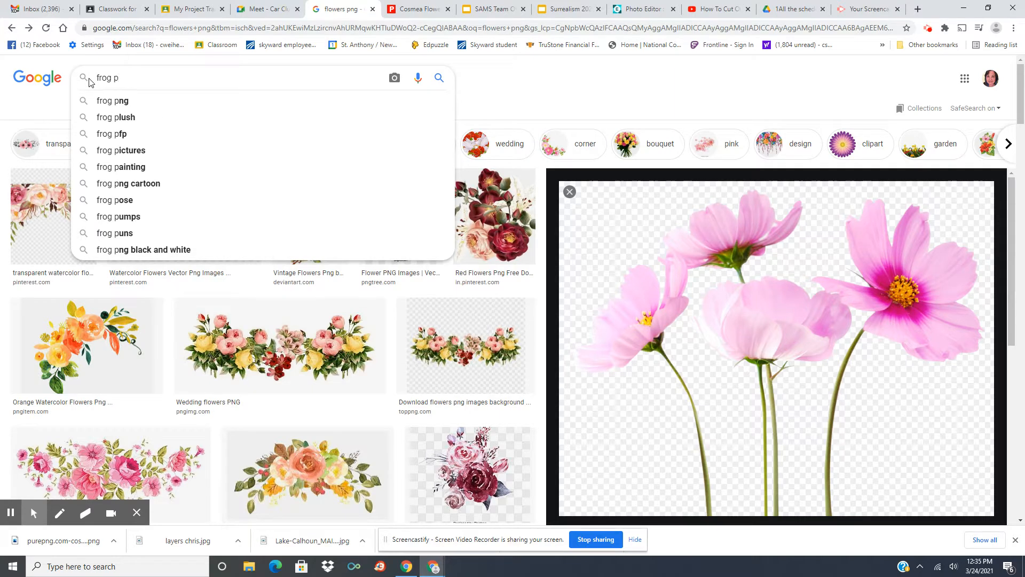
pyautogui.write('ng')
pyautogui.press('Return')
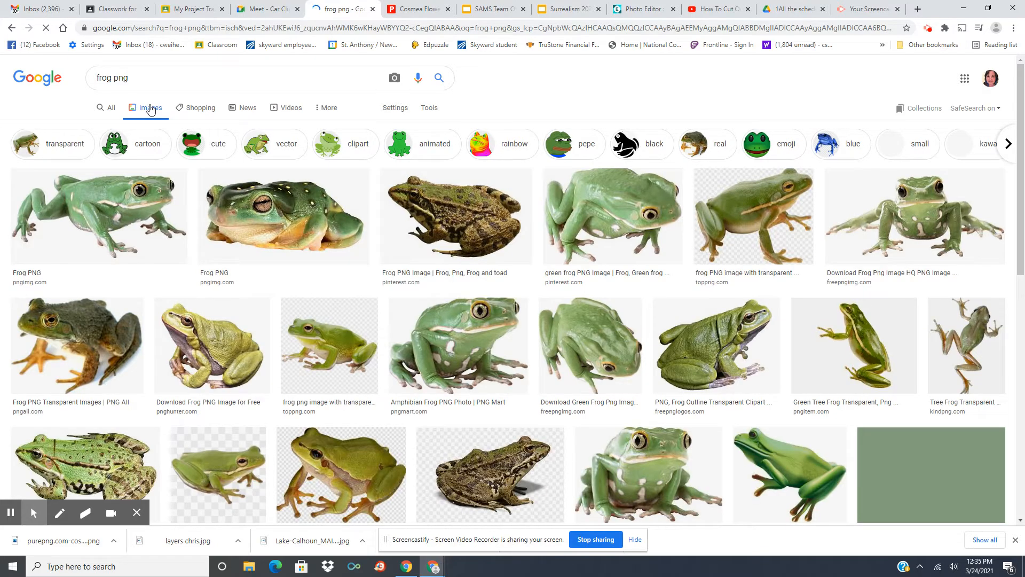
# - Open the Green Tree Frog result from PNGitem and save its image to the Desktop as "frog"
pyautogui.click(874, 348)
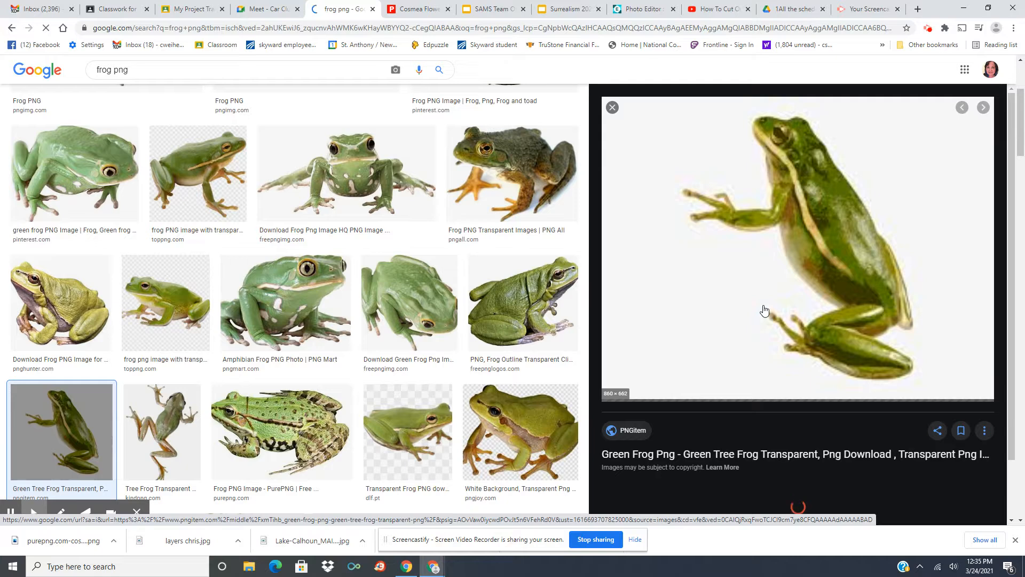
pyautogui.click(765, 311)
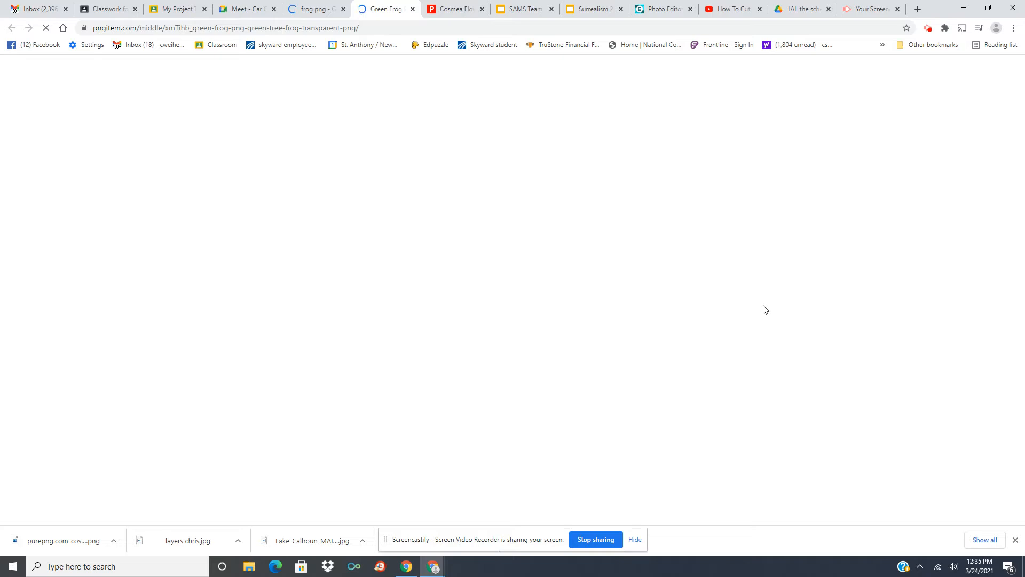
pyautogui.click(413, 10)
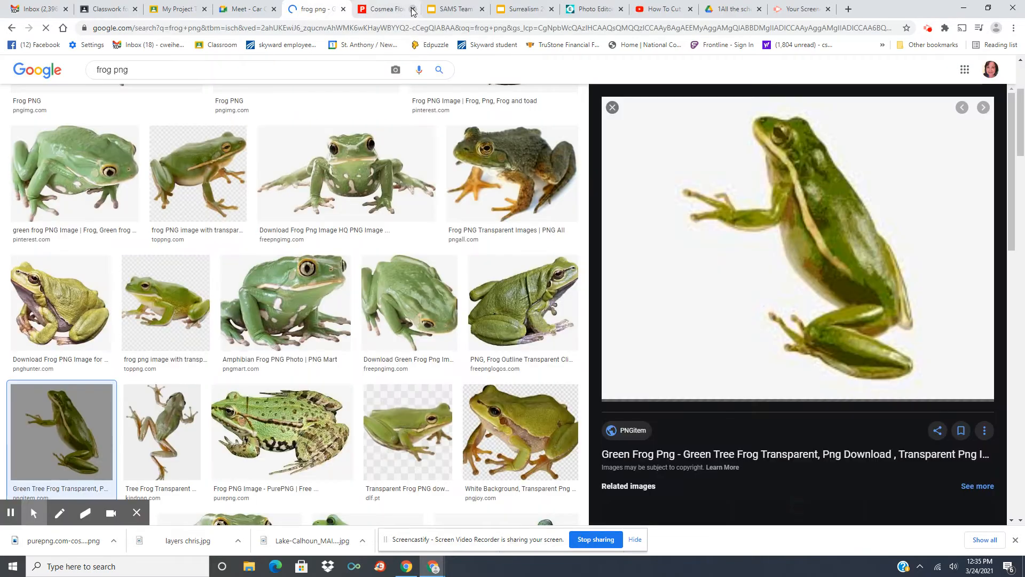
pyautogui.rightClick(738, 267)
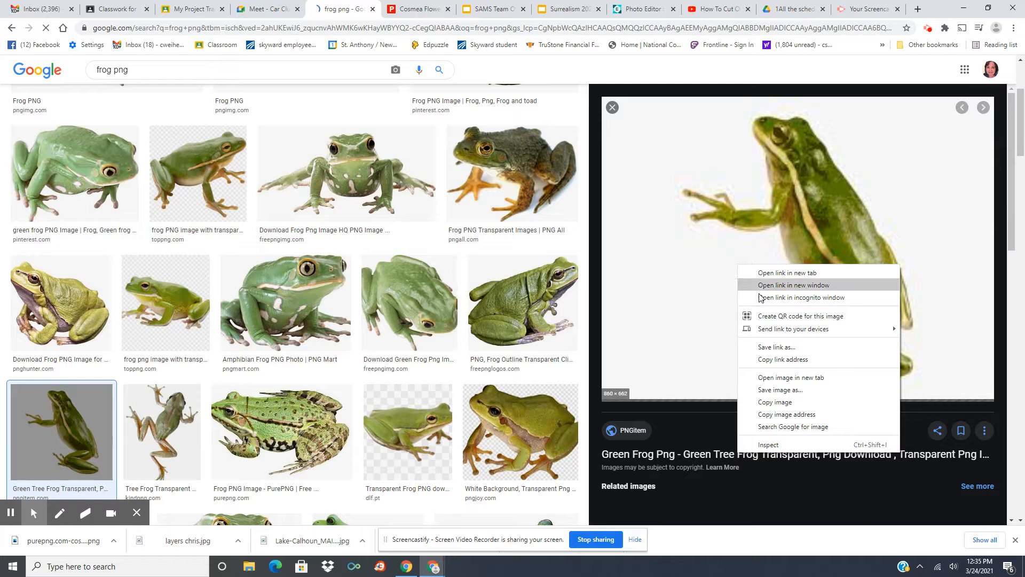
pyautogui.click(782, 390)
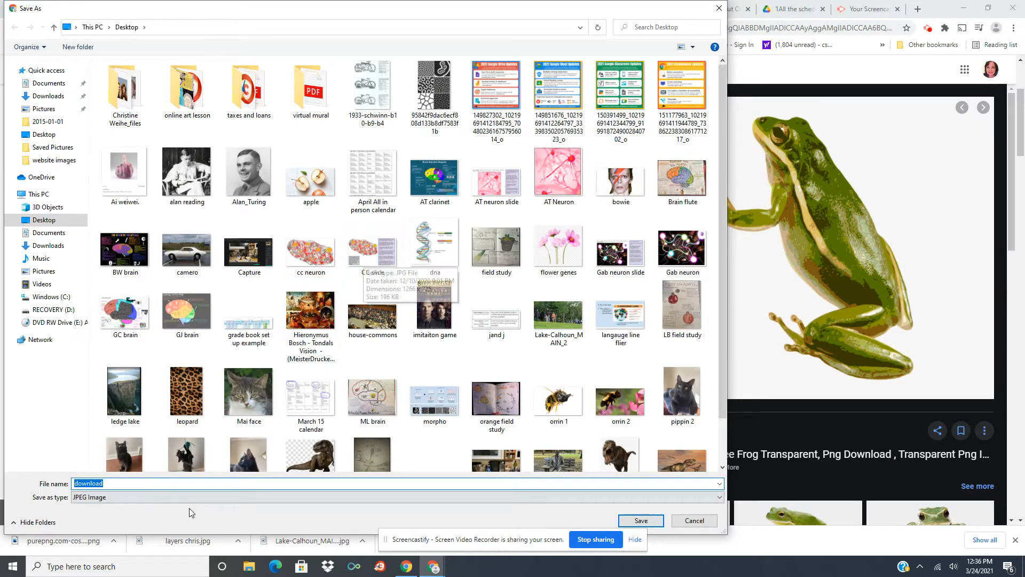
pyautogui.write('frog')
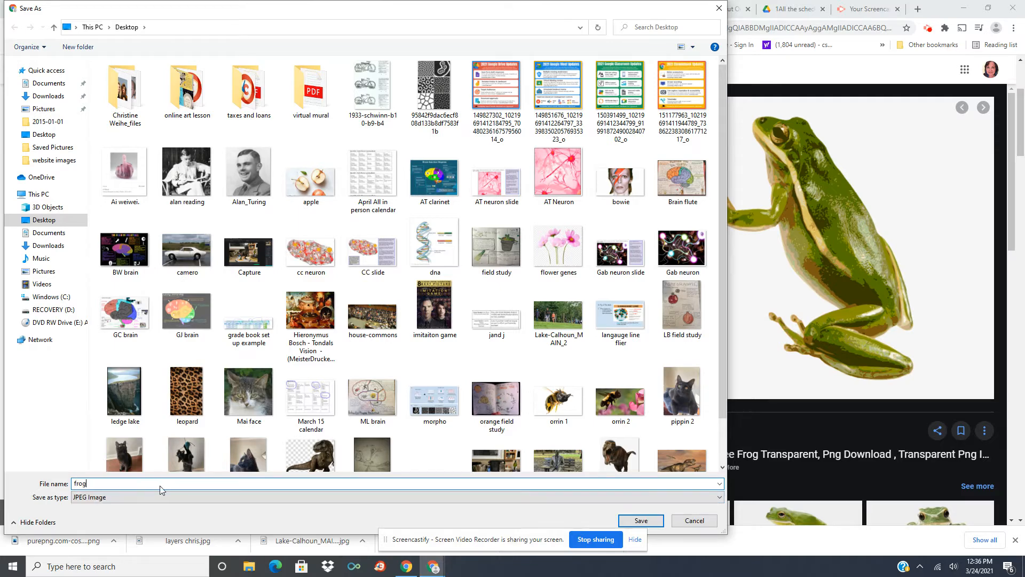
pyautogui.press('Return')
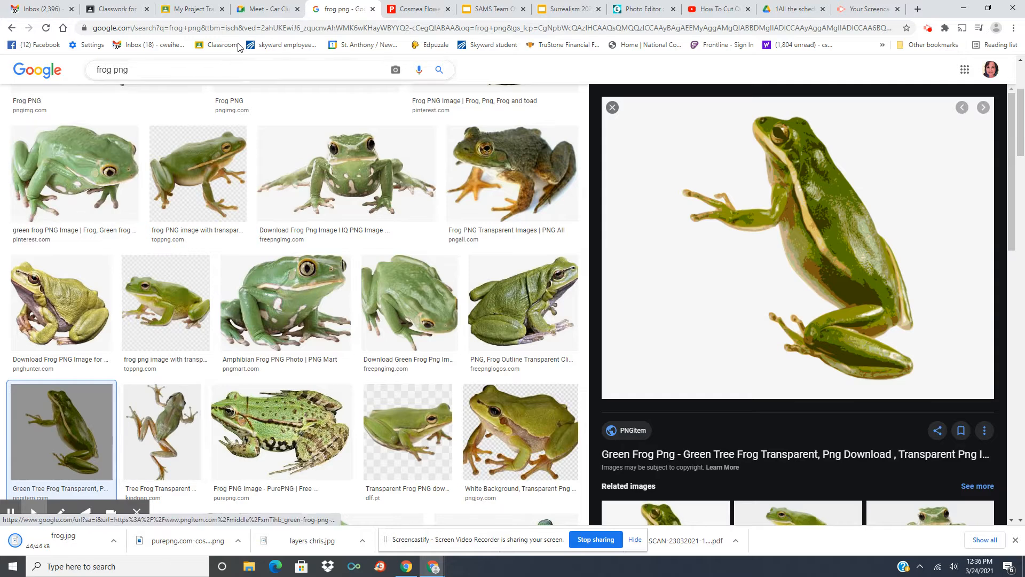
# - Close the unneeded Meet, My Project Tracker, Classwork and SAMS Team browser pages
pyautogui.click(297, 9)
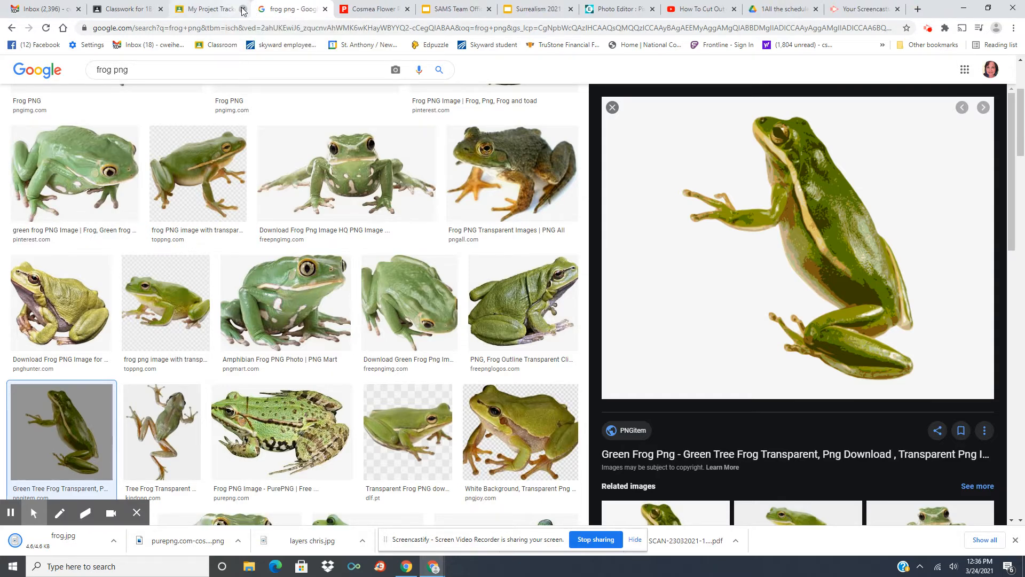
pyautogui.click(242, 9)
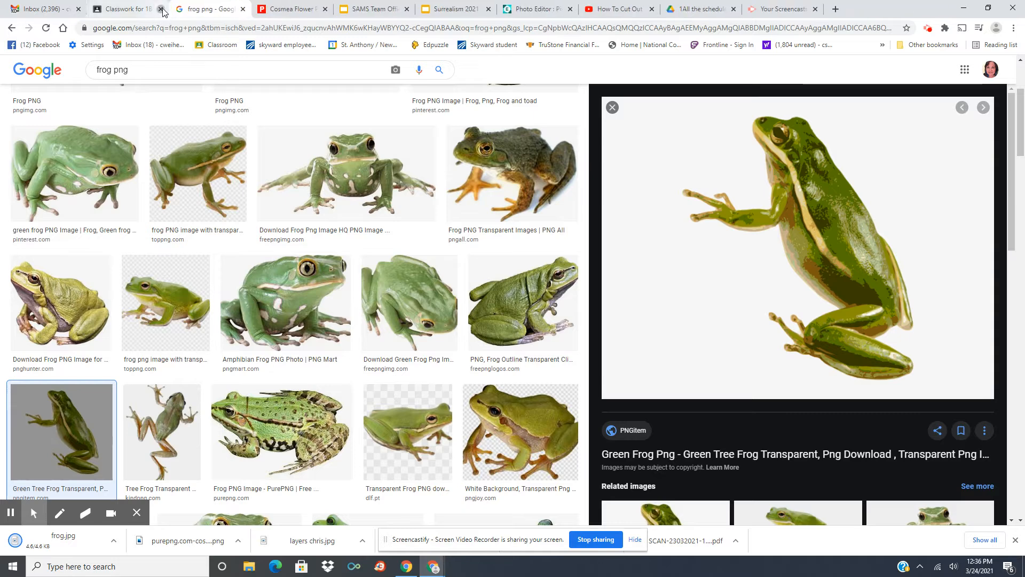
pyautogui.click(161, 9)
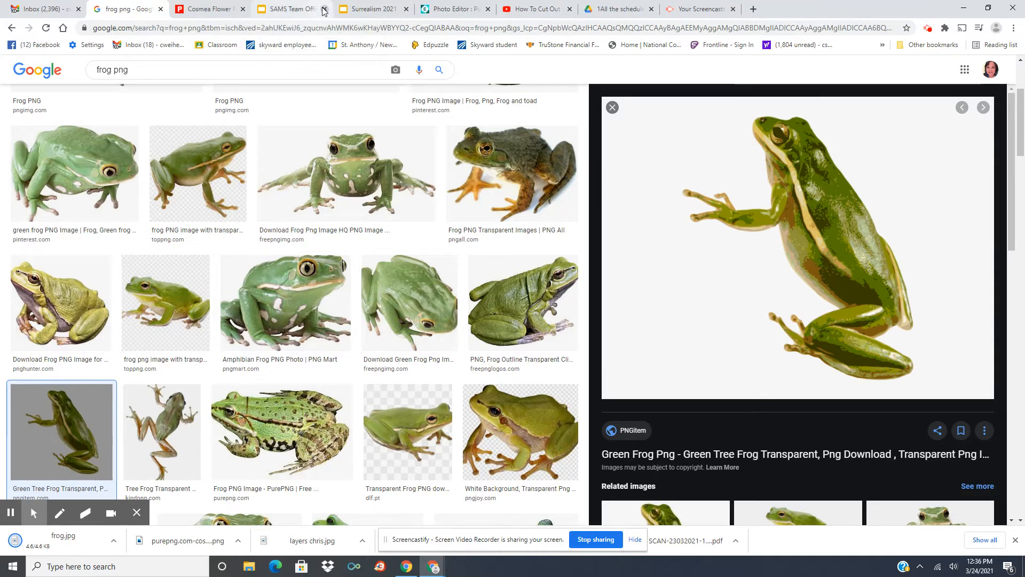
pyautogui.click(324, 9)
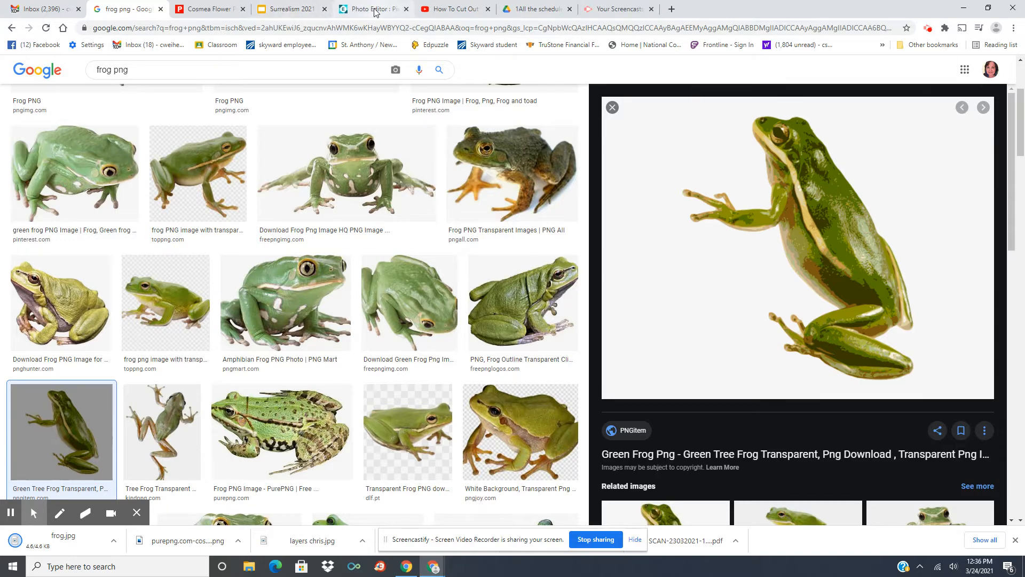
# - Switch to Pixlr E, add the frog image from the Desktop as a layer, and enlarge it to about 1853 × 1426 px
pyautogui.click(374, 11)
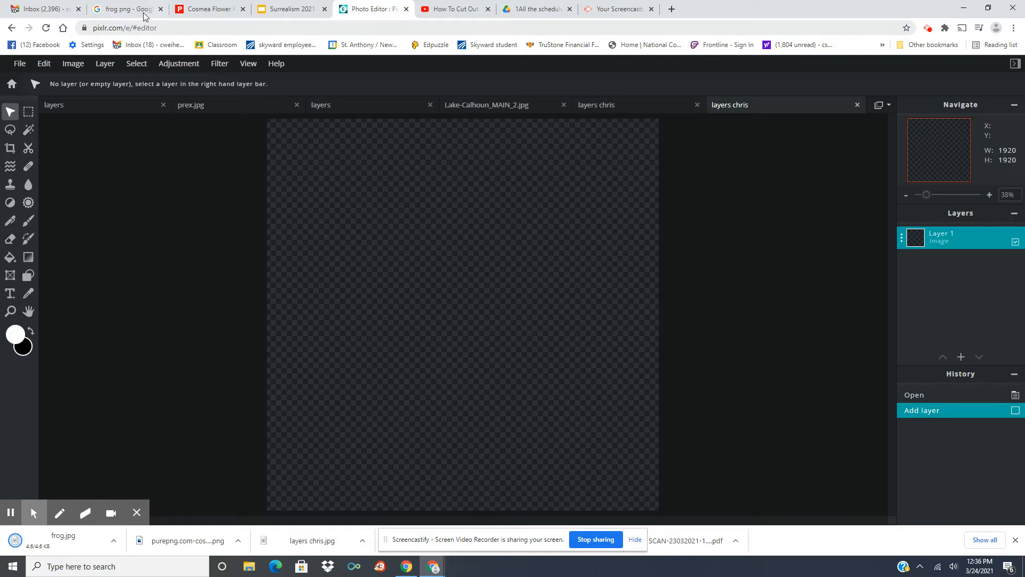
pyautogui.click(106, 66)
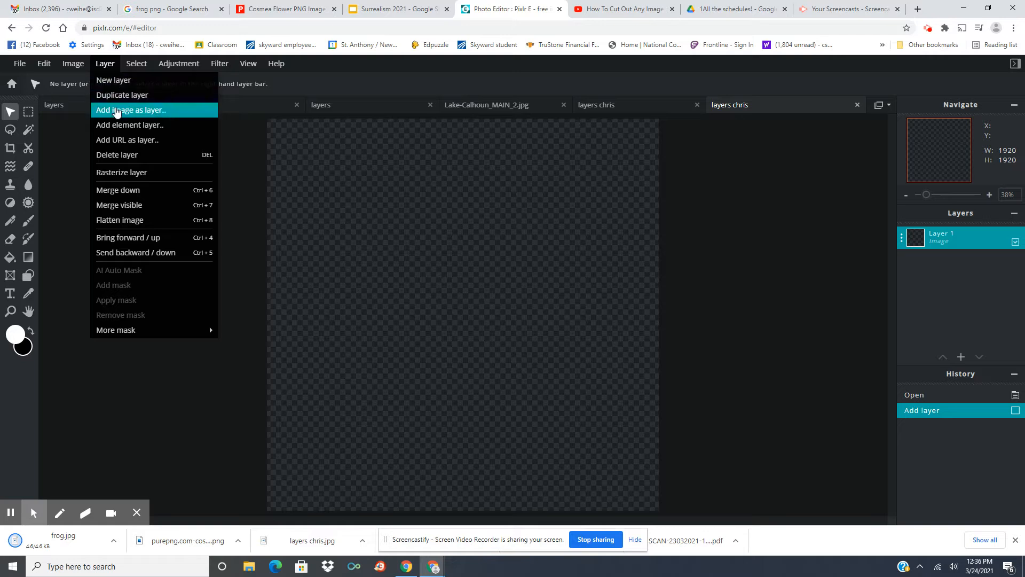
pyautogui.click(117, 111)
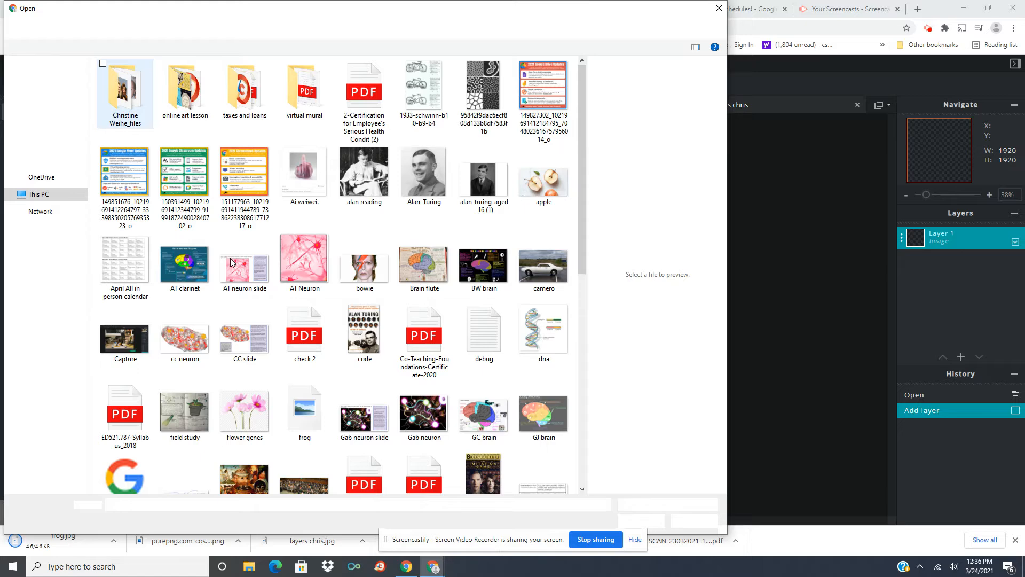
pyautogui.scroll(-6, 230, 261)
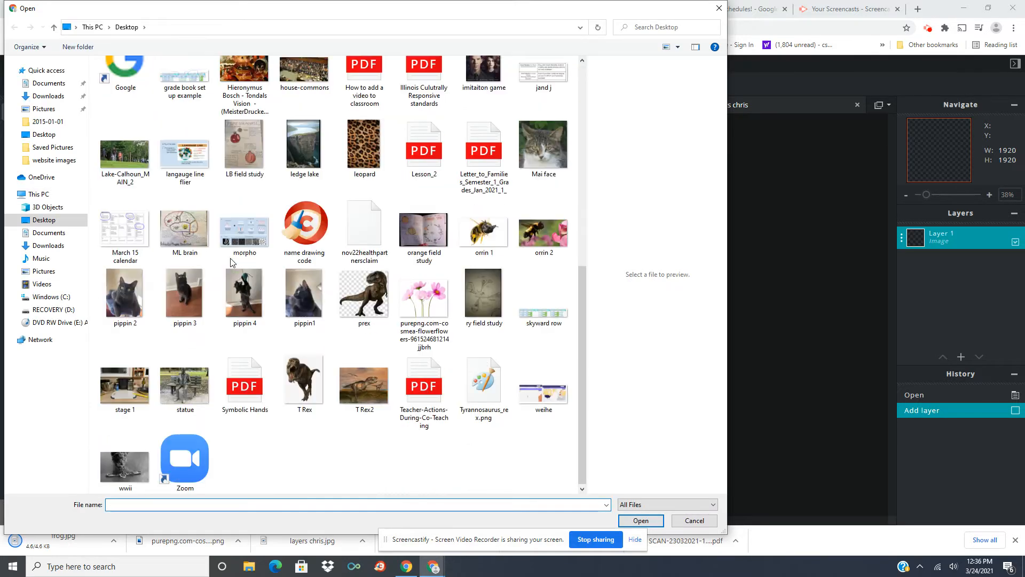
pyautogui.scroll(6, 230, 261)
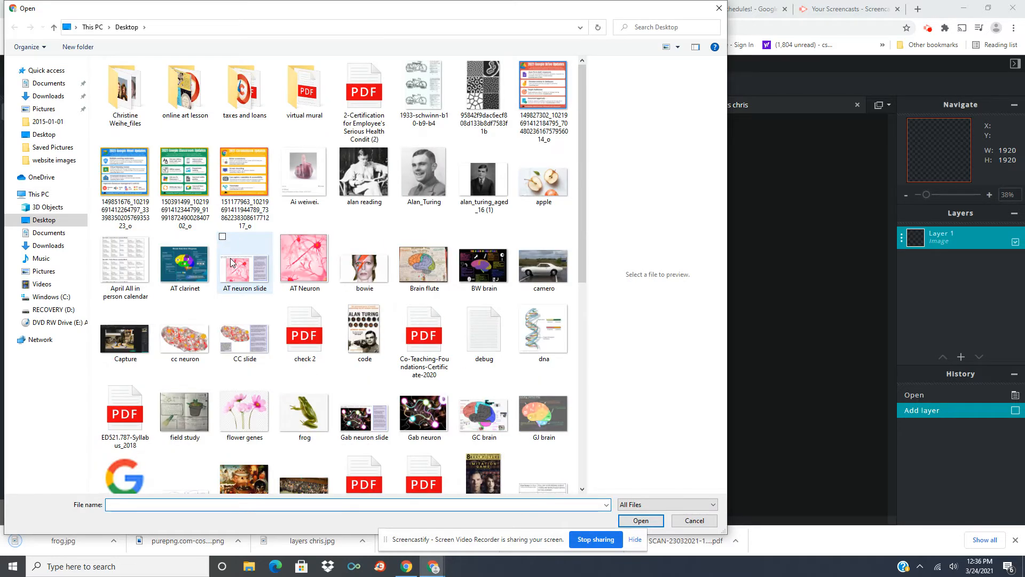
pyautogui.click(299, 422)
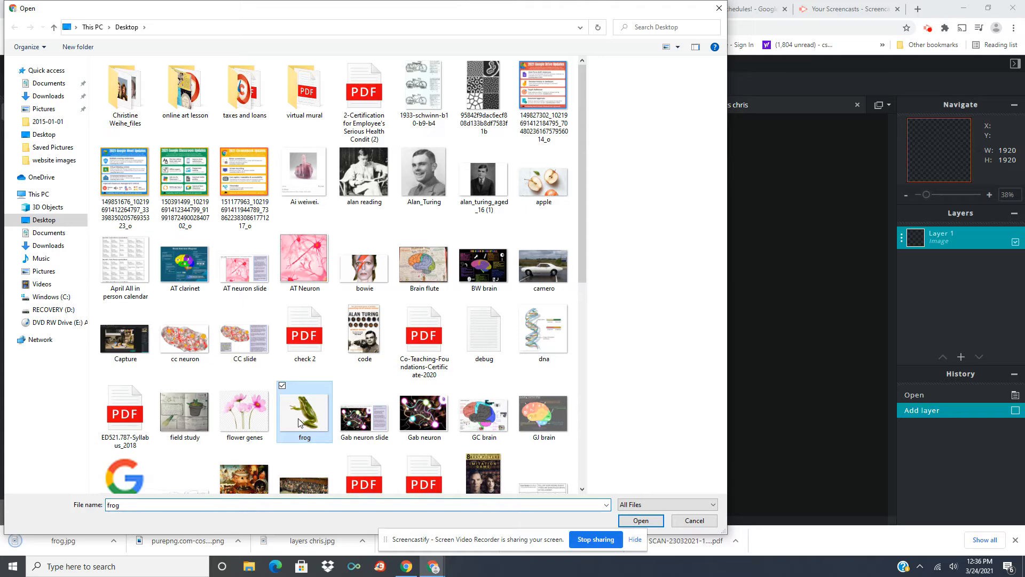
pyautogui.click(648, 524)
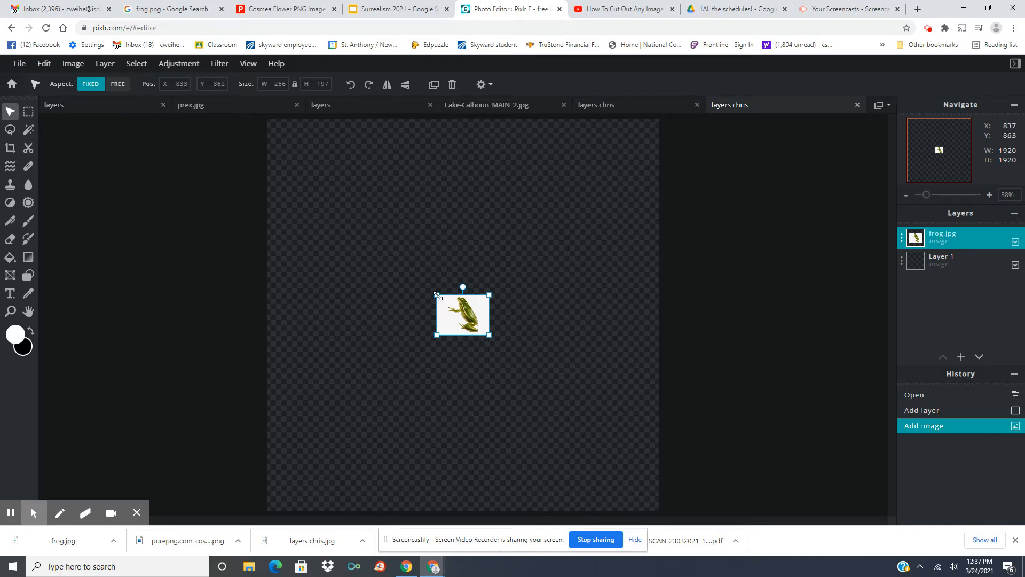
pyautogui.moveTo(437, 295); pyautogui.dragTo(268, 146)
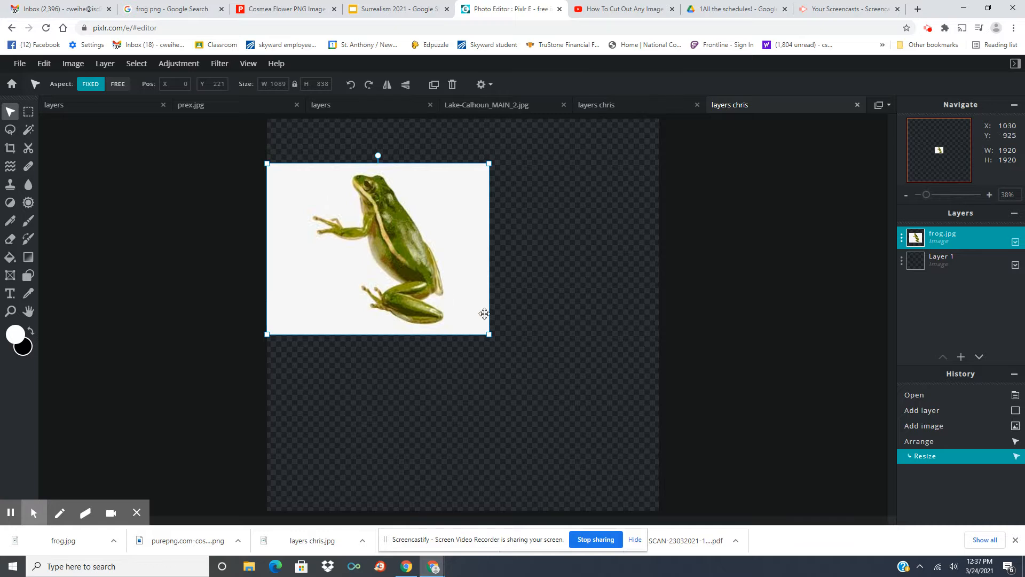
pyautogui.moveTo(489, 334); pyautogui.dragTo(646, 424)
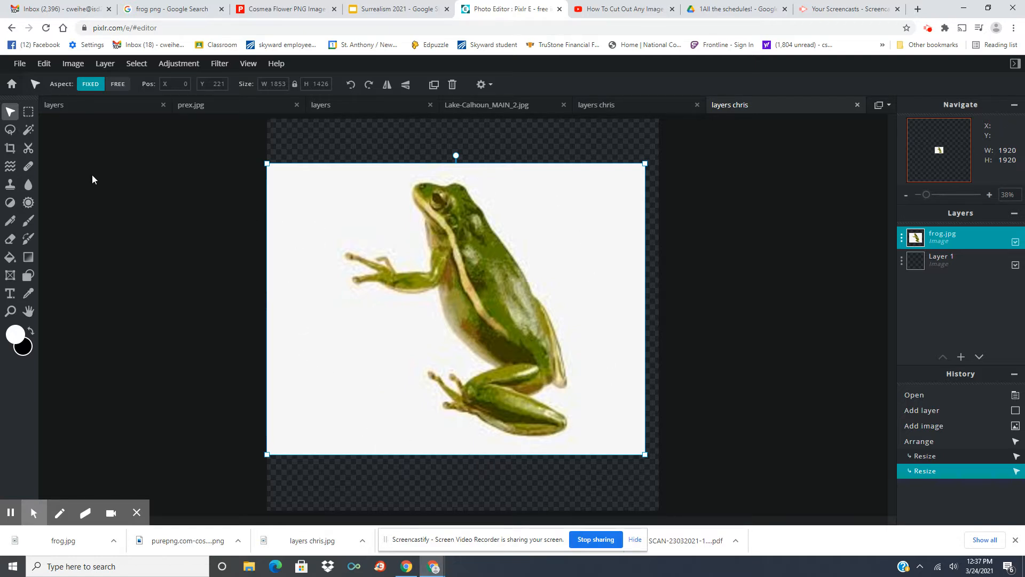
# - Select the white background around the frog with the Wand tool at tolerance 32, delete it, and deselect
pyautogui.click(29, 133)
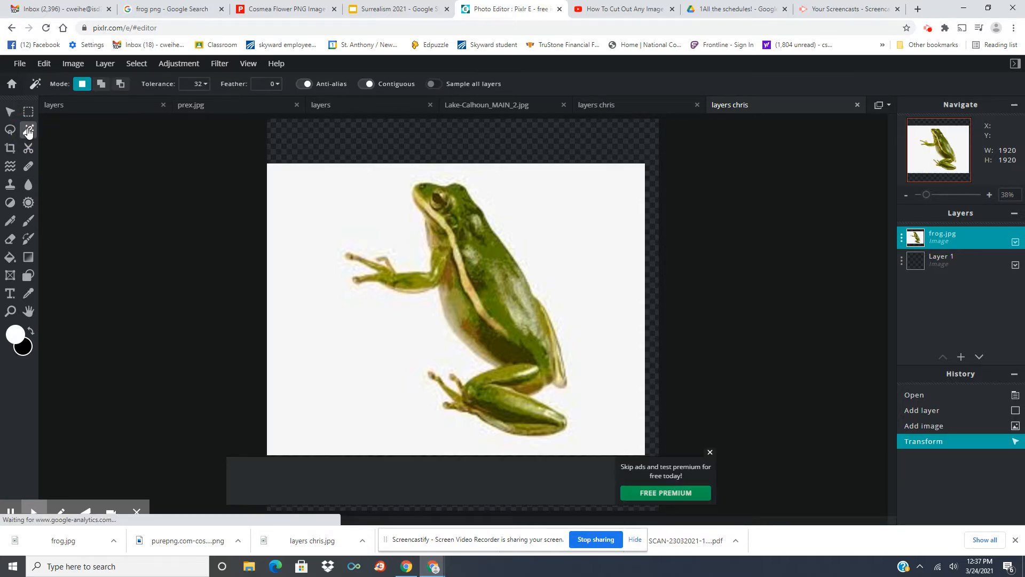
pyautogui.click(296, 208)
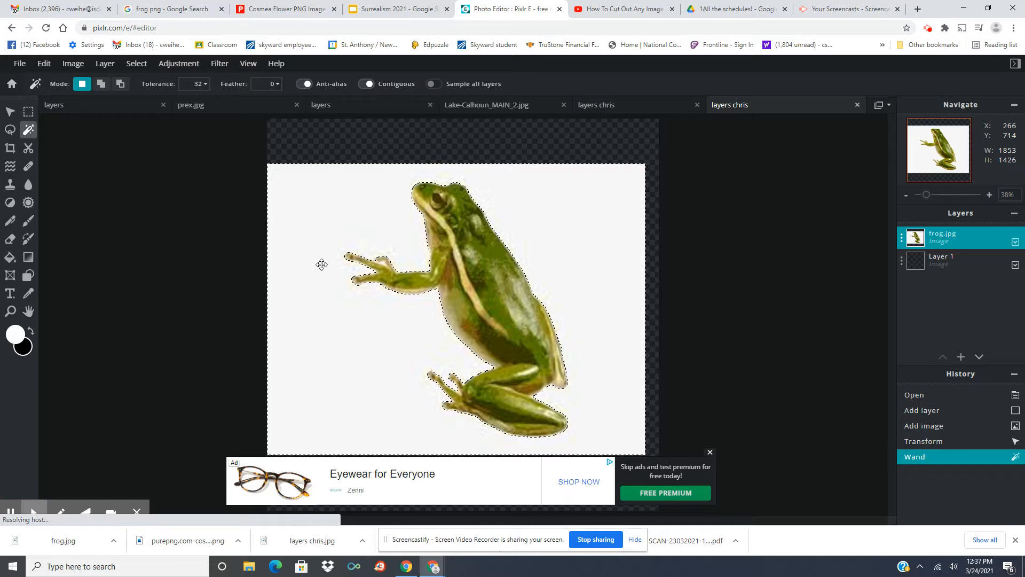
pyautogui.press('Delete')
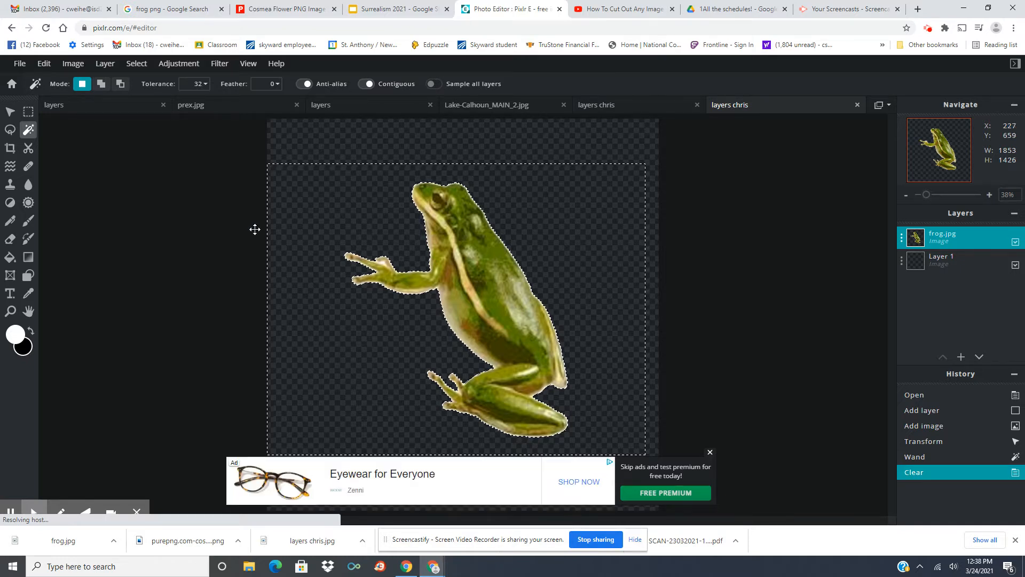
pyautogui.click(9, 113)
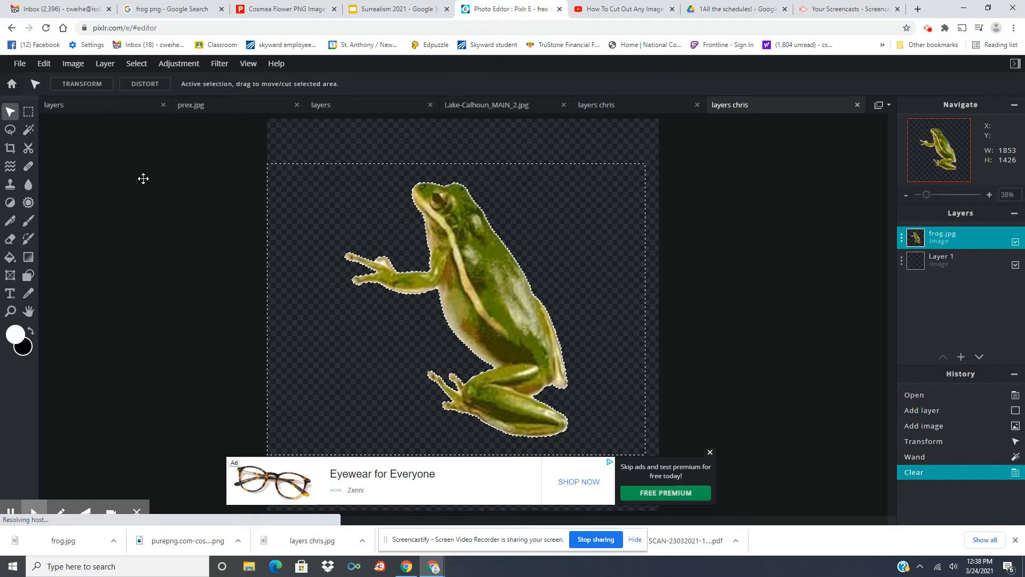
pyautogui.click(134, 66)
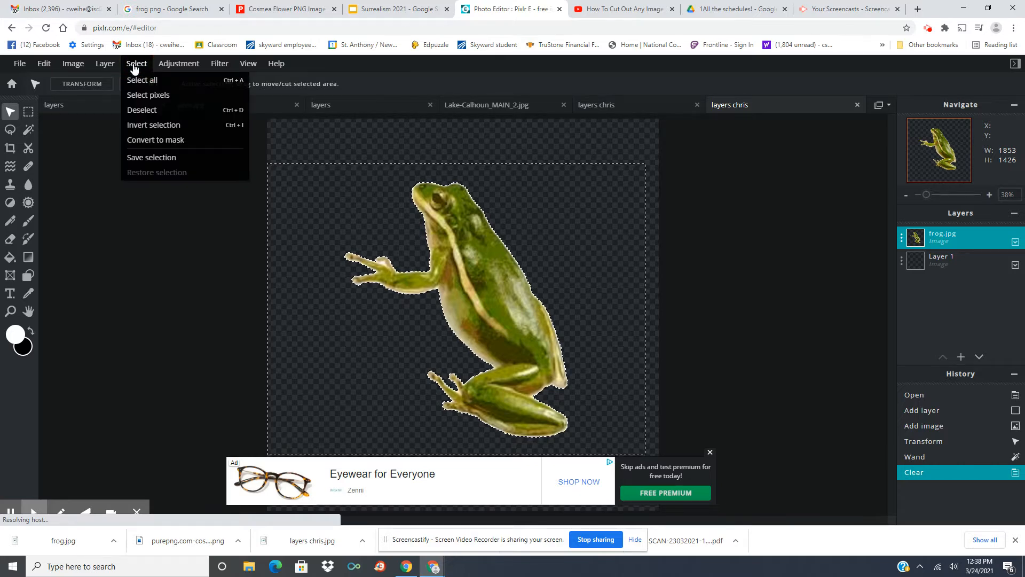
pyautogui.click(142, 115)
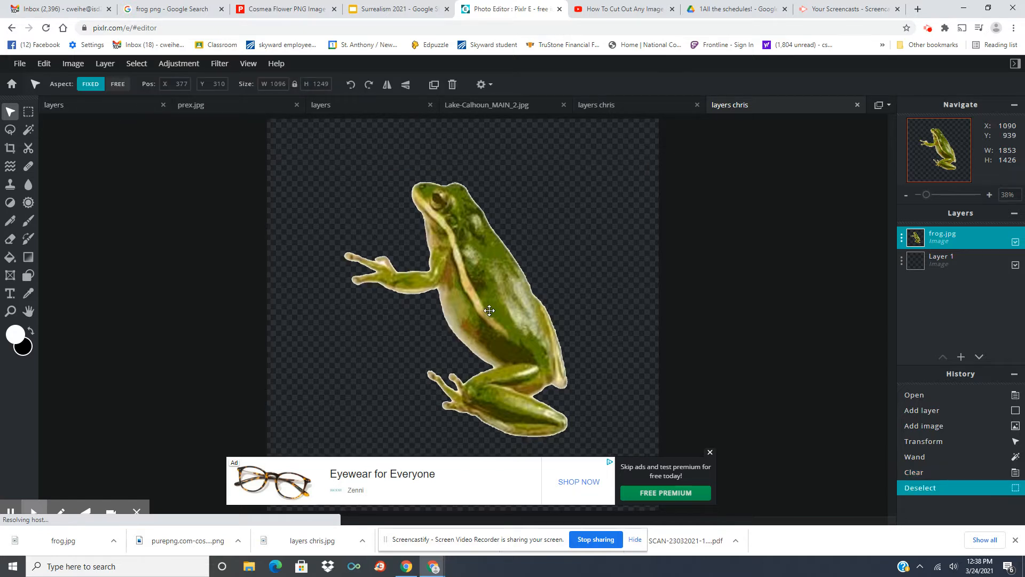
# - Move the frog slightly up and to the right, and add the purepng.com cosmea flower image from the Desktop as a layer
pyautogui.moveTo(489, 310)
pyautogui.mouseDown()
pyautogui.moveTo(412, 300)
pyautogui.moveTo(506, 302)
pyautogui.mouseUp()
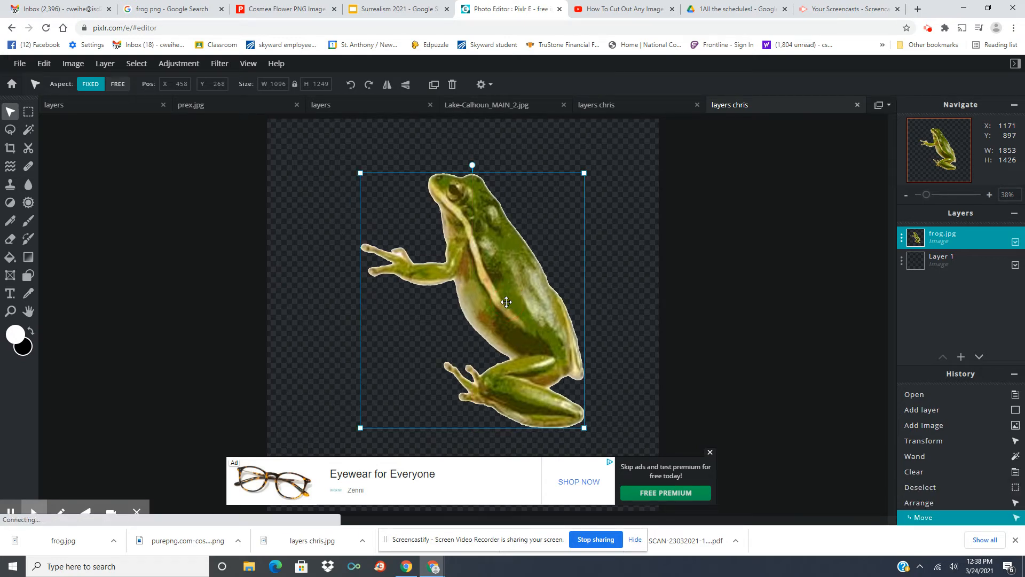
pyautogui.click(105, 66)
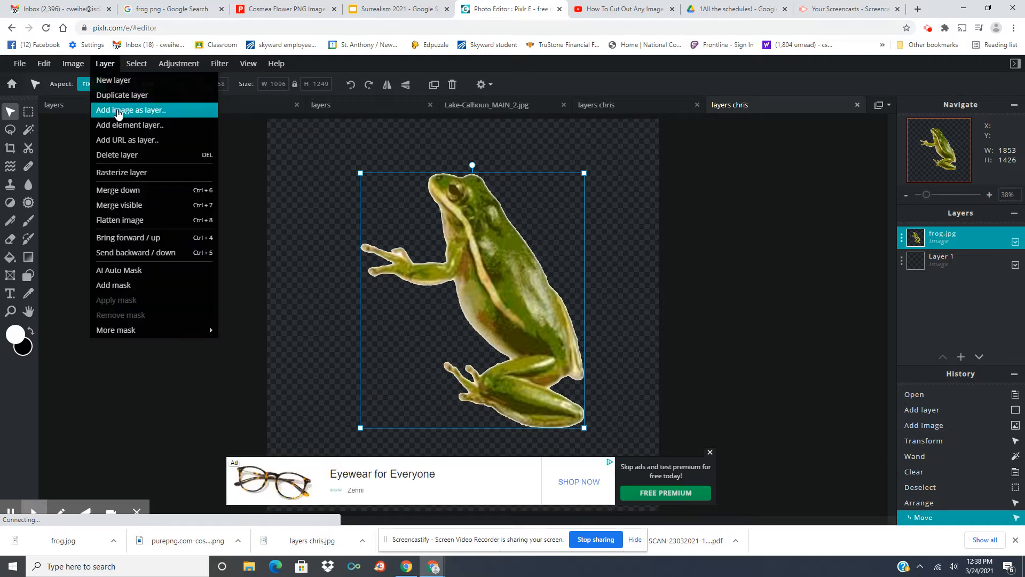
pyautogui.click(118, 112)
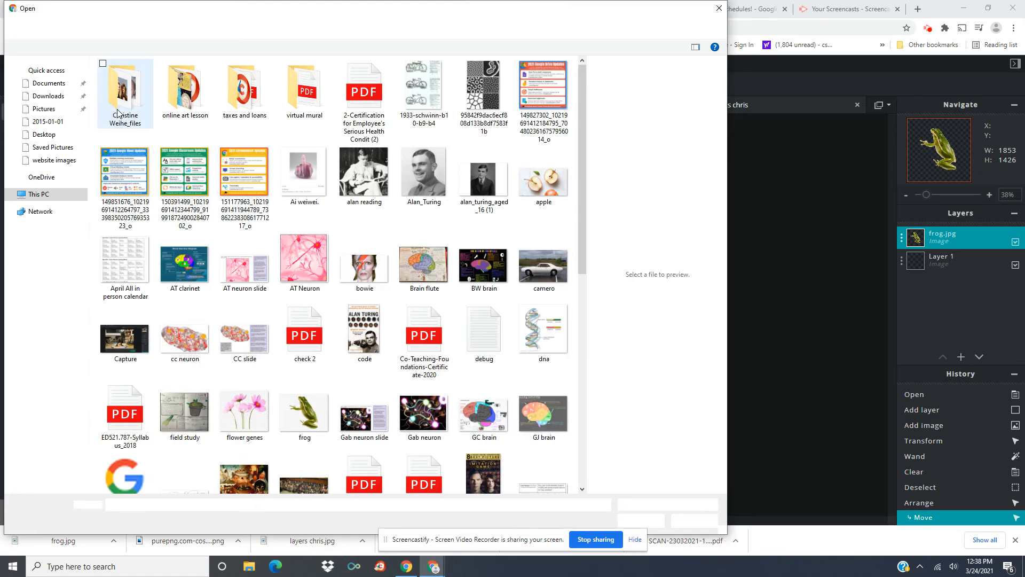
pyautogui.scroll(-7, 343, 350)
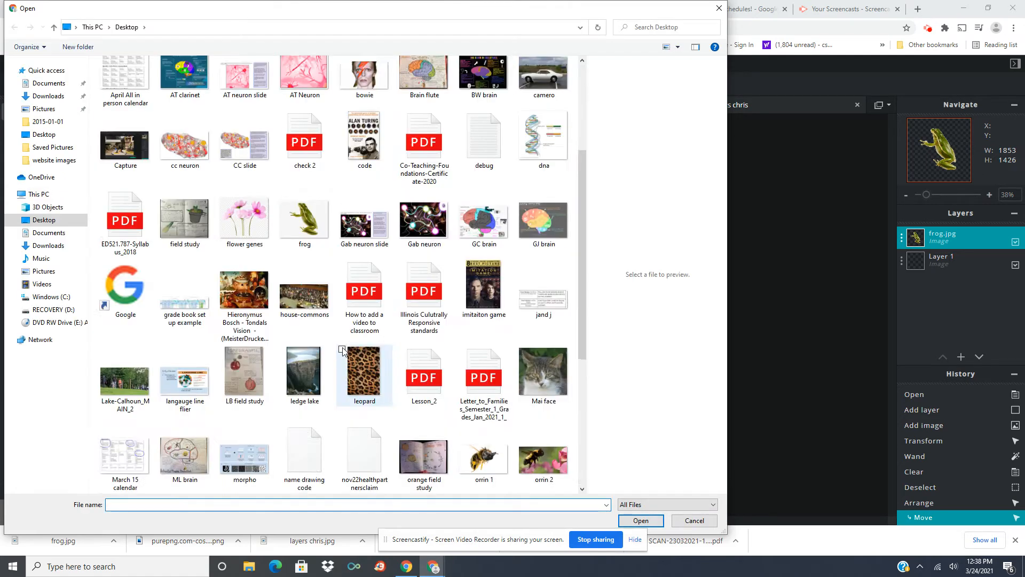
pyautogui.click(419, 302)
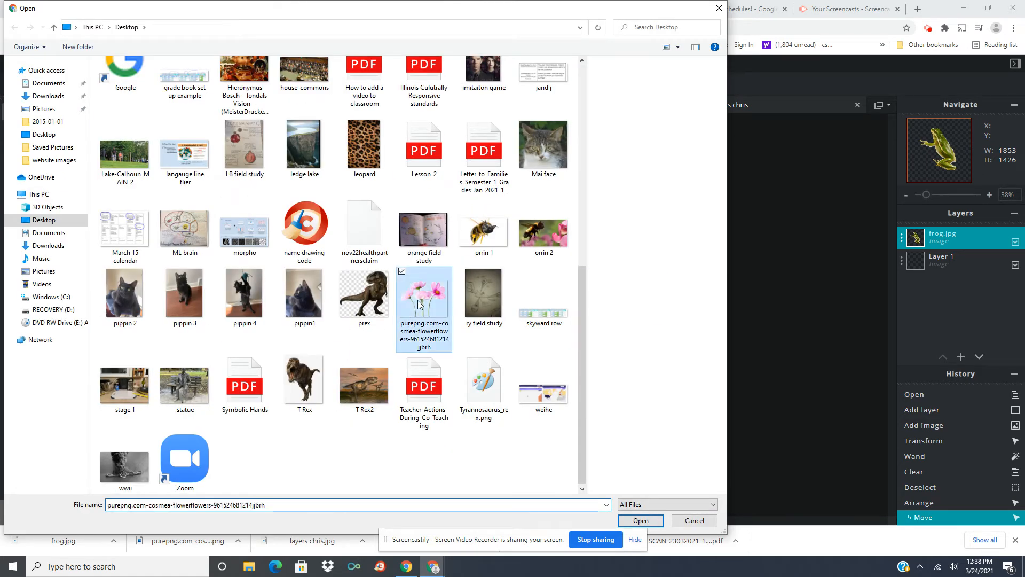
pyautogui.click(641, 522)
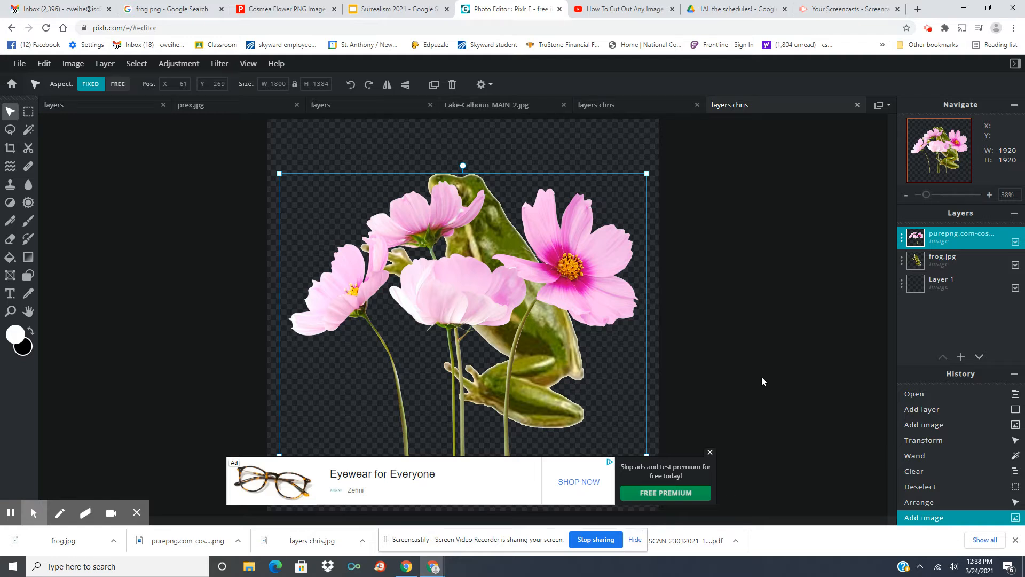
# - Enlarge the flower layer to about 1859 × 1429 px and move it down so its stems reach the canvas's lower edge
pyautogui.click(710, 453)
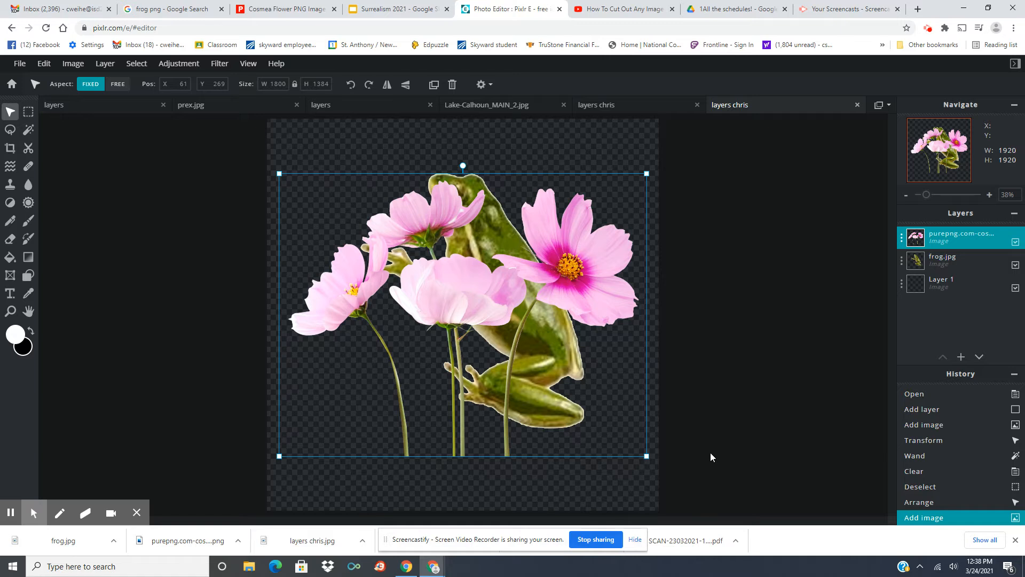
pyautogui.moveTo(646, 456); pyautogui.dragTo(657, 482)
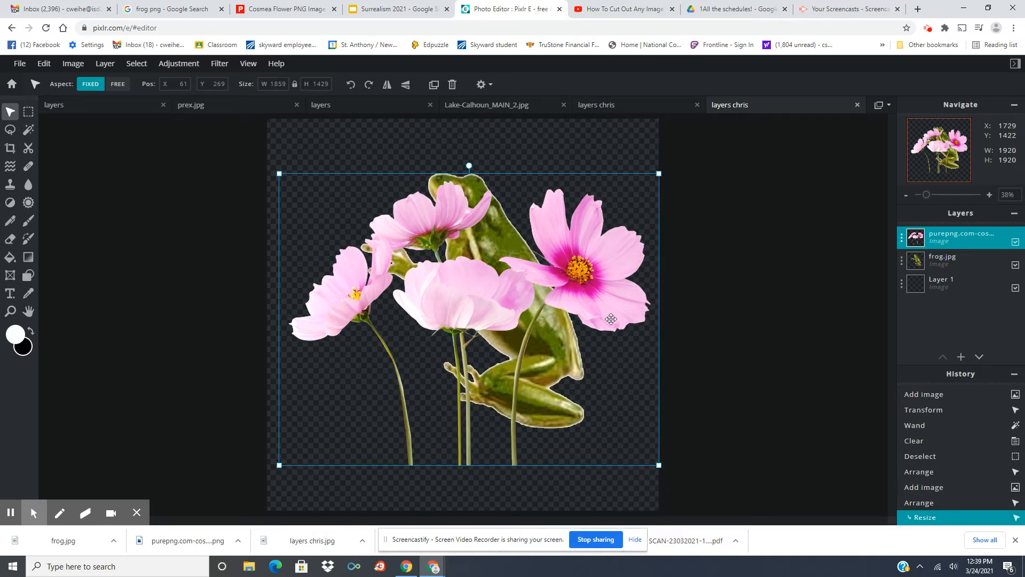
pyautogui.moveTo(611, 322); pyautogui.dragTo(610, 372)
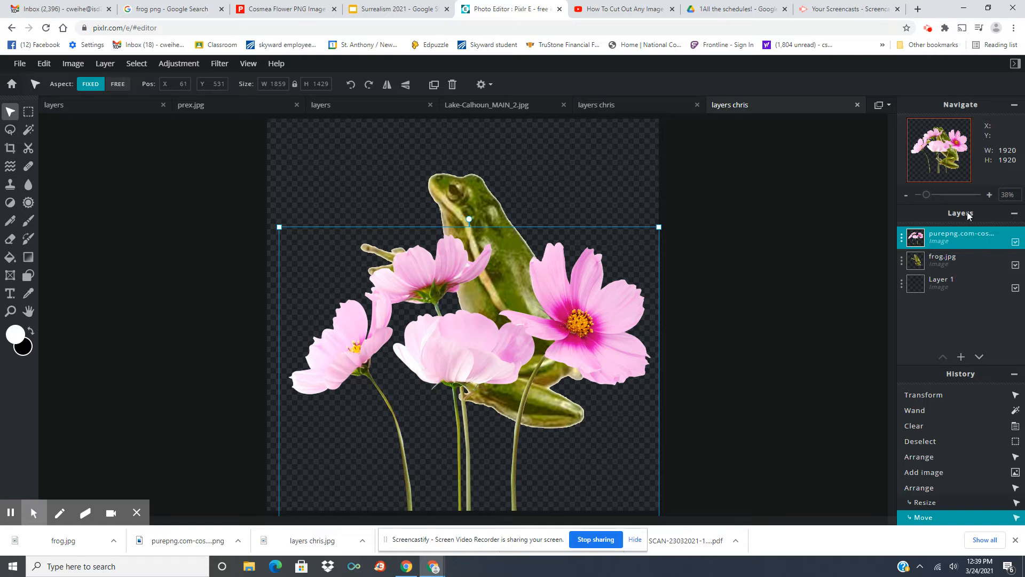
# - Place the flower layer beneath the frog layer and move the frog into the canvas's lower-right corner
pyautogui.click(967, 241)
pyautogui.moveTo(967, 240); pyautogui.dragTo(968, 266)
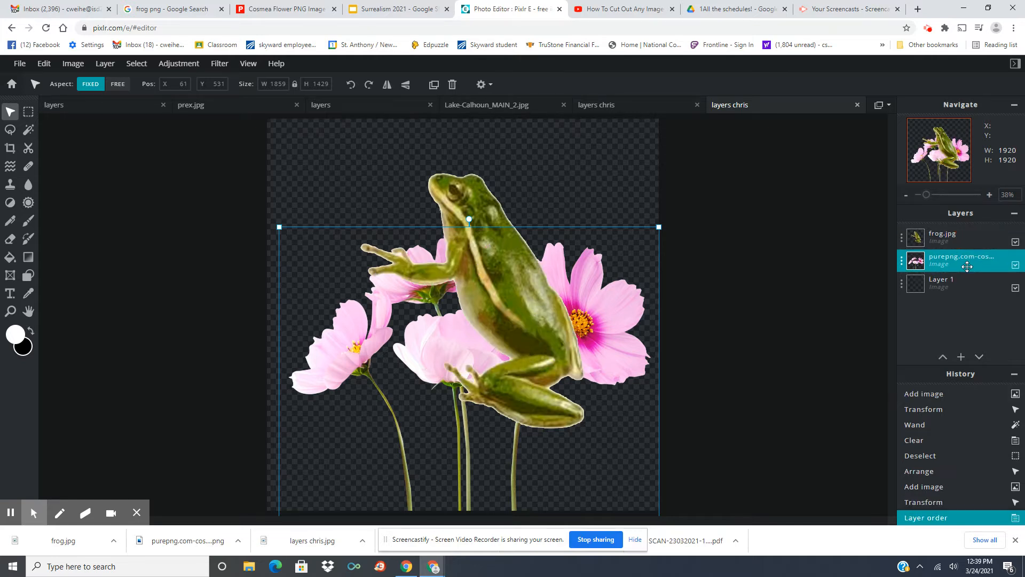
pyautogui.click(965, 233)
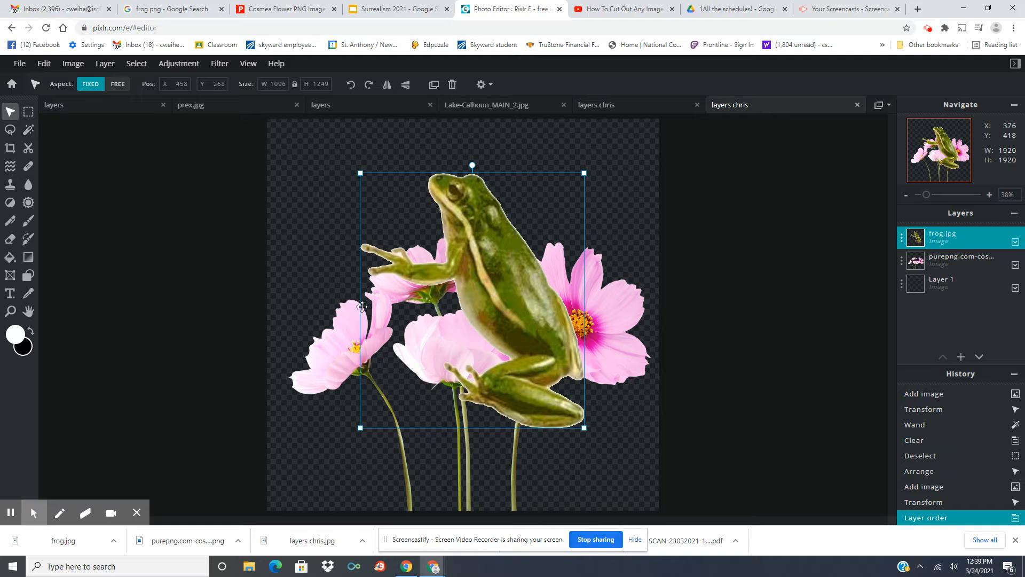
pyautogui.moveTo(489, 309); pyautogui.dragTo(560, 388)
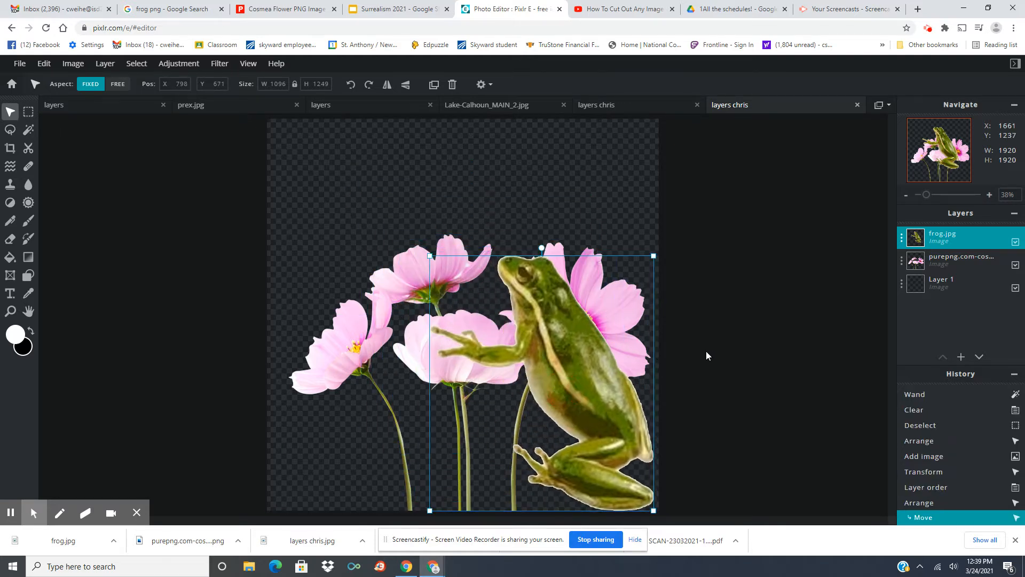
pyautogui.click(760, 332)
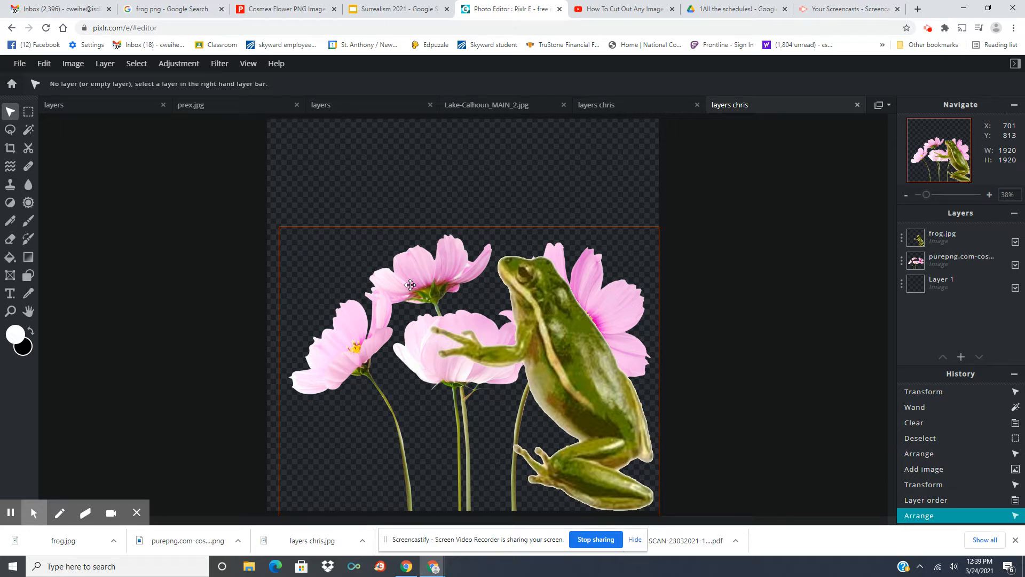
# - Add the Lake-Calhoun_MAIN_2 picture from the Desktop as a new layer
pyautogui.click(106, 65)
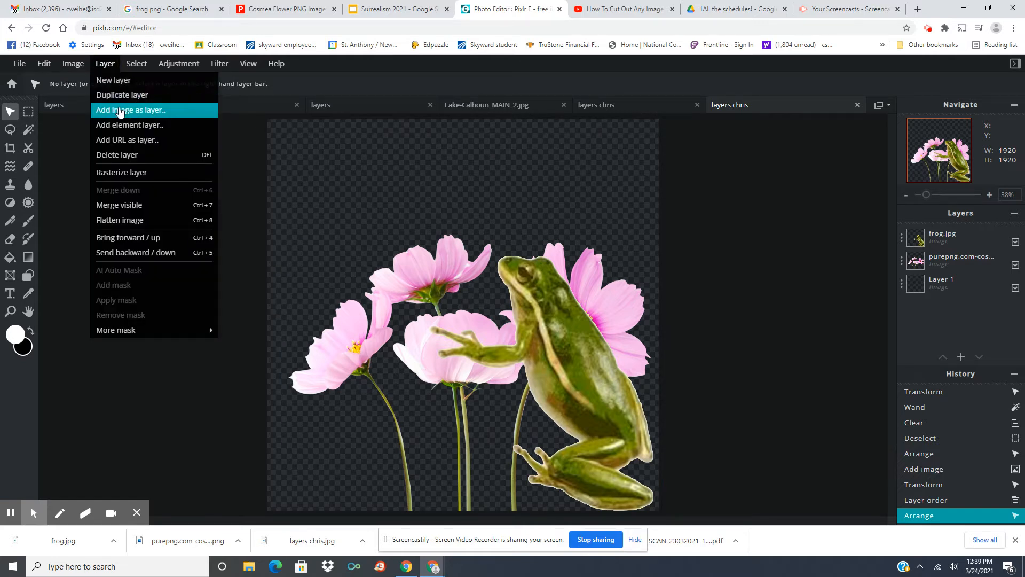
pyautogui.click(120, 110)
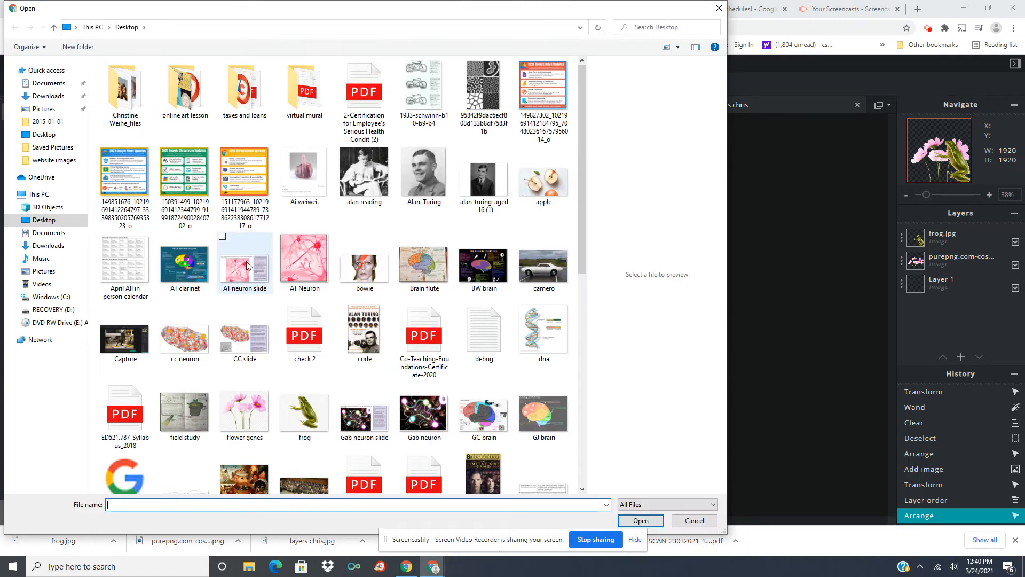
pyautogui.scroll(-5, 253, 263)
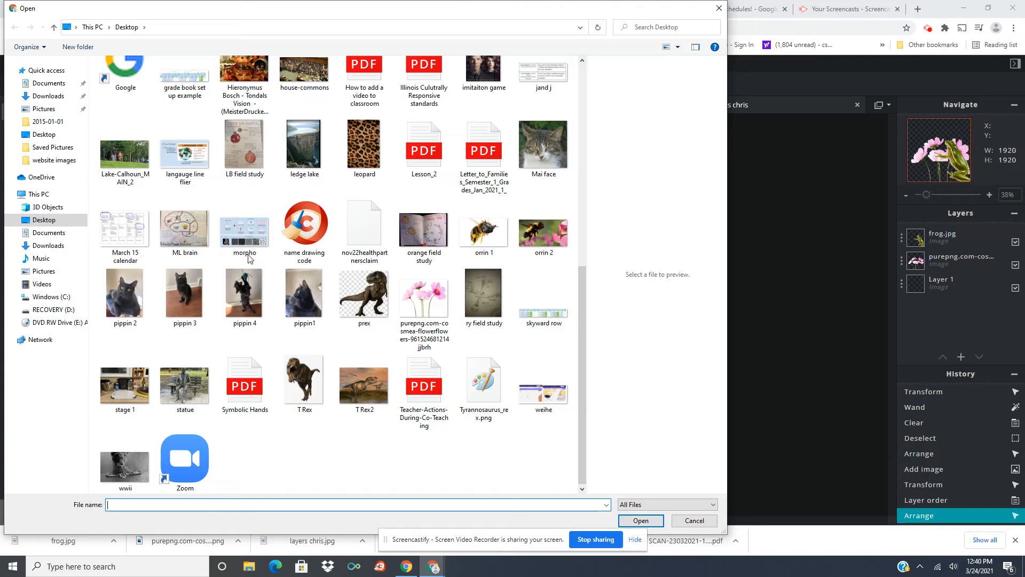
pyautogui.click(122, 160)
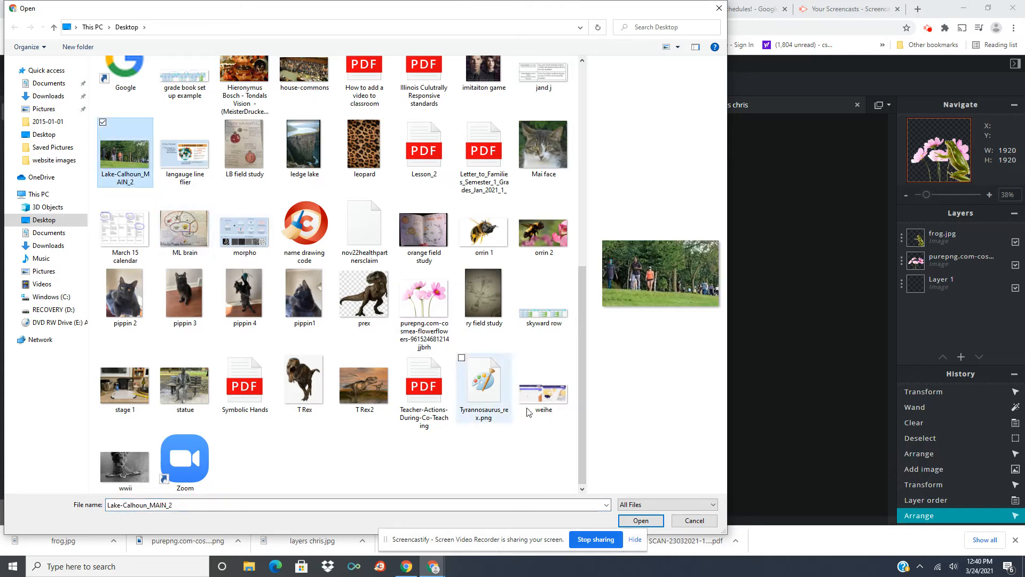
pyautogui.click(640, 521)
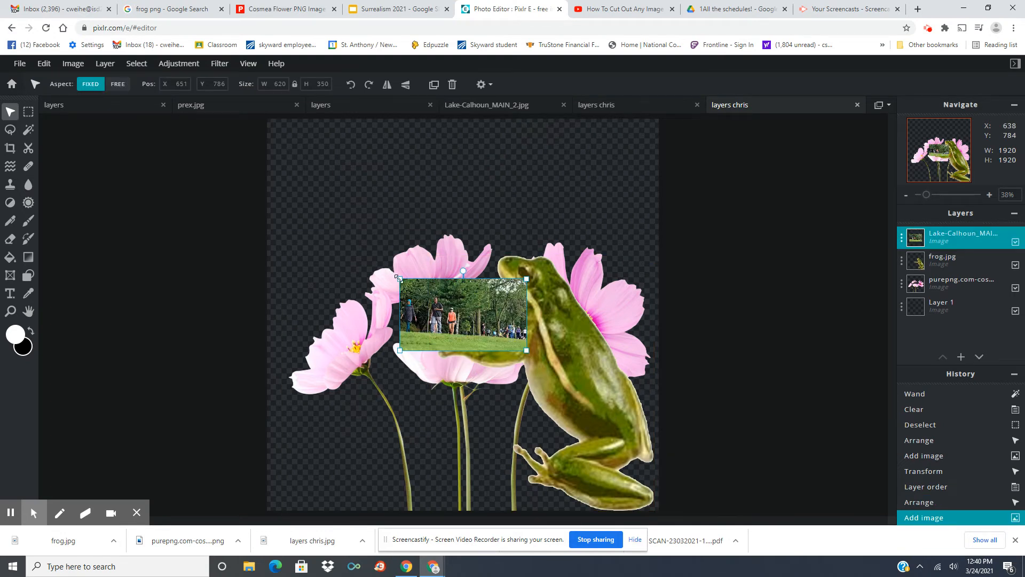
# - Enlarge the Lake-Calhoun picture to about 2339 × 1321 px so it spans beyond the canvas's full width
pyautogui.moveTo(399, 277); pyautogui.dragTo(269, 193)
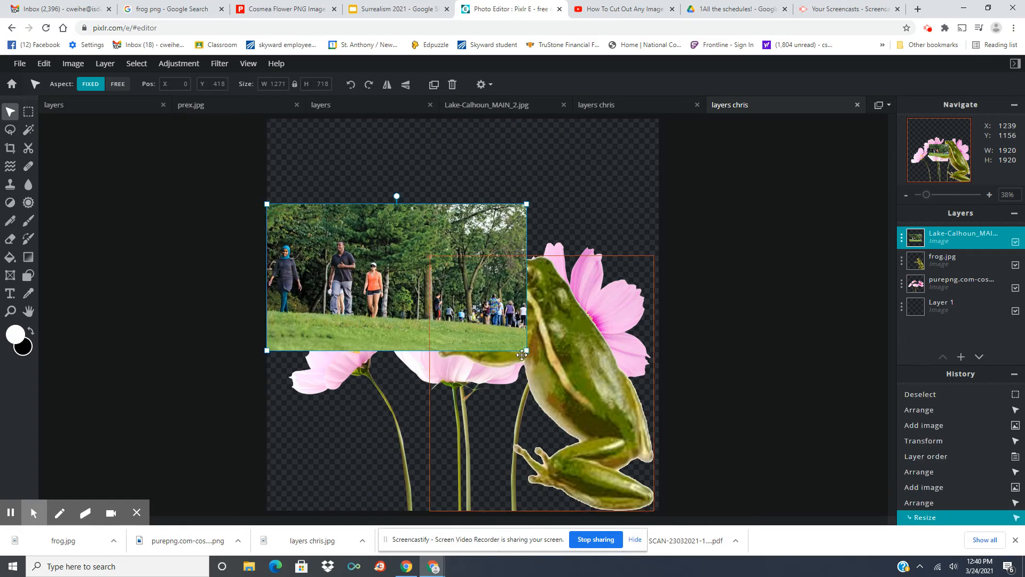
pyautogui.moveTo(523, 352); pyautogui.dragTo(669, 512)
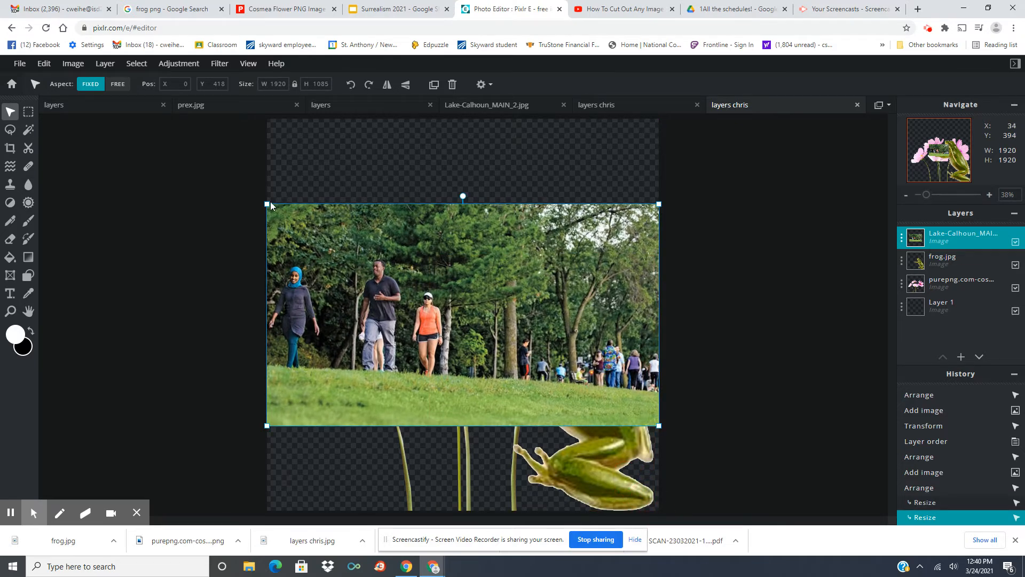
pyautogui.moveTo(267, 204); pyautogui.dragTo(254, 178)
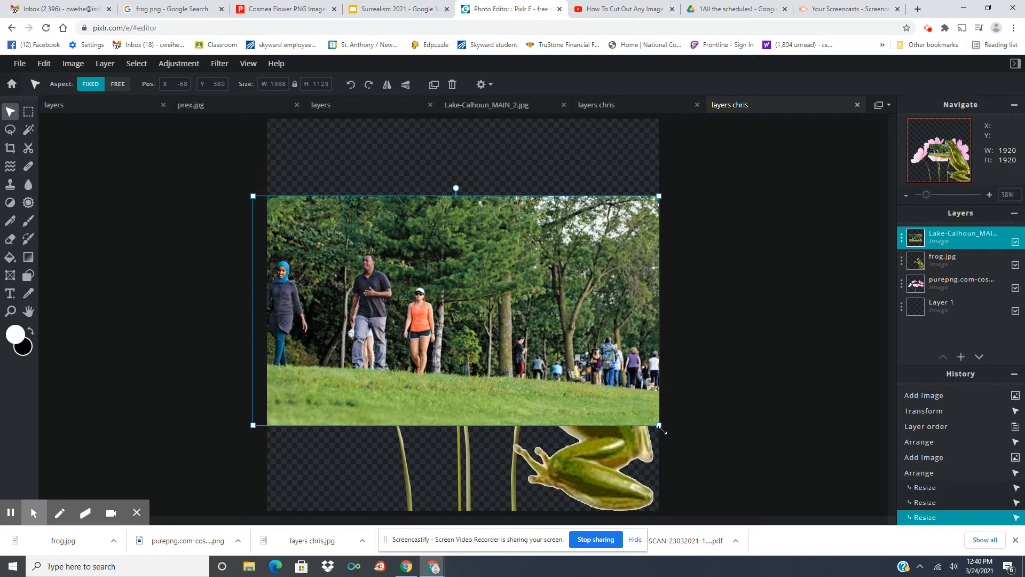
pyautogui.moveTo(657, 423); pyautogui.dragTo(727, 477)
pyautogui.moveTo(729, 479); pyautogui.dragTo(729, 480)
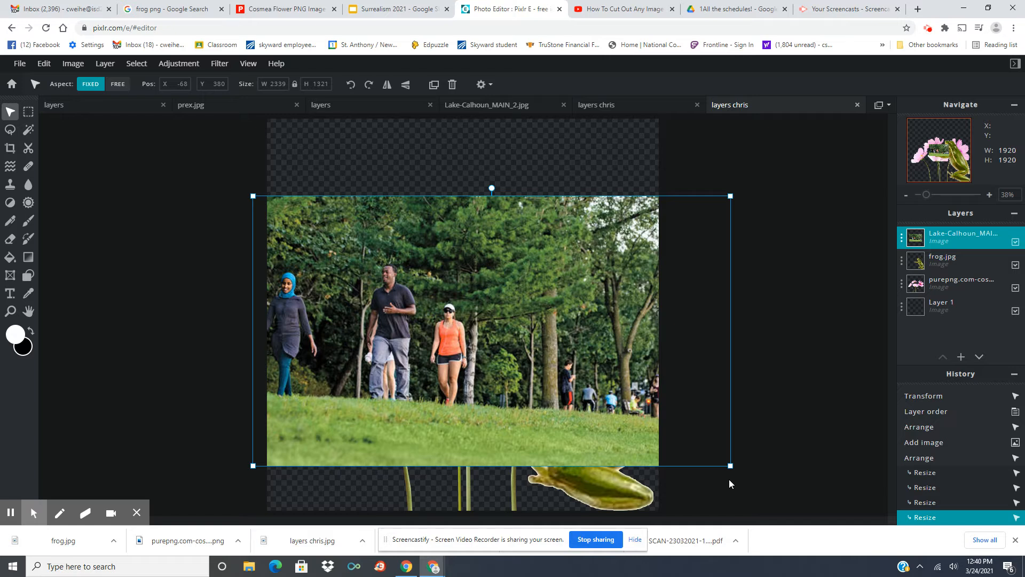
# - Place the Lake-Calhoun layer beneath the frog and flower layers and move the picture down to cover the canvas's lower edge
pyautogui.click(983, 238)
pyautogui.moveTo(982, 238); pyautogui.dragTo(981, 284)
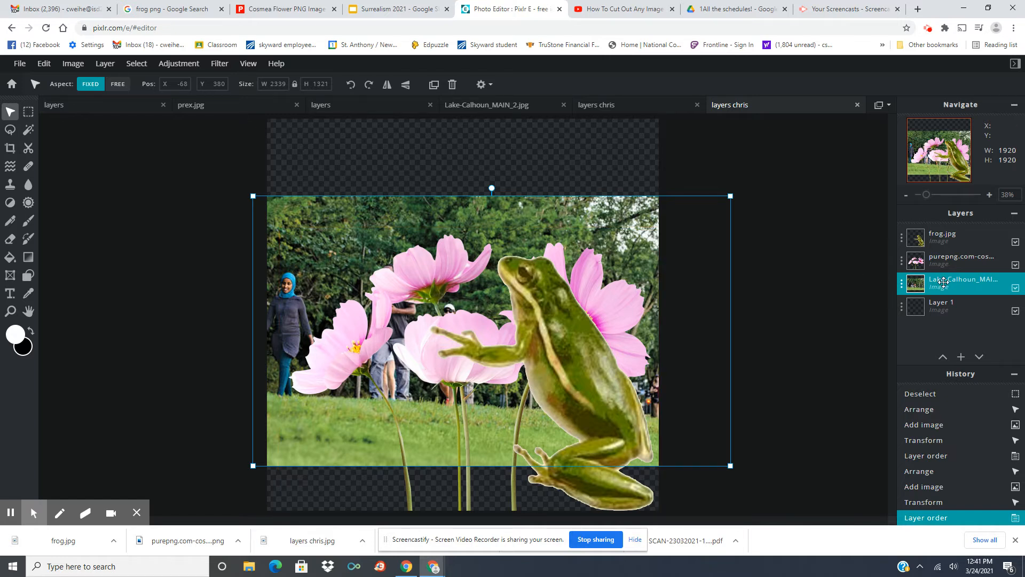
pyautogui.moveTo(522, 231); pyautogui.dragTo(499, 274)
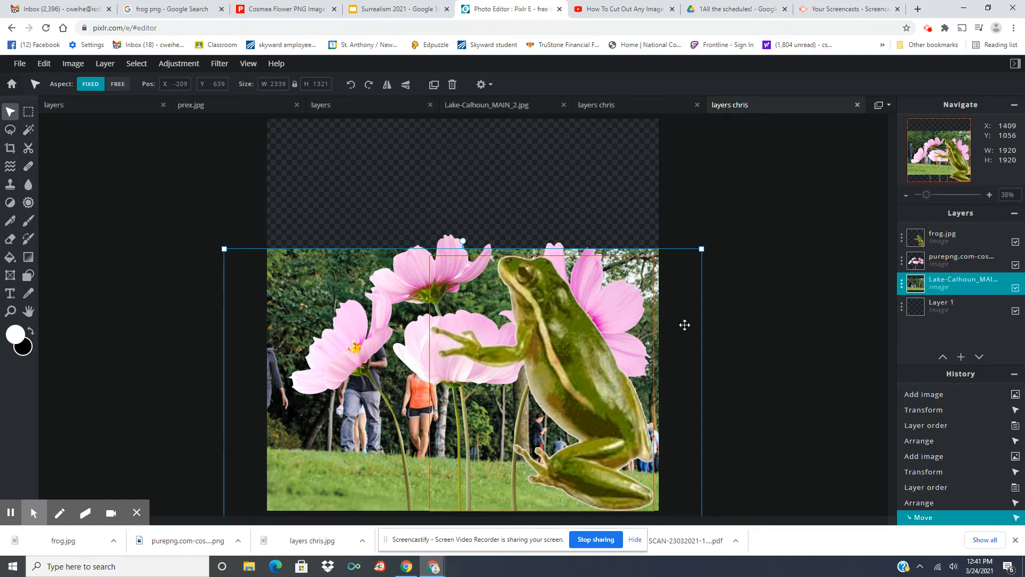
# - Shrink the flower layer to about 1488 × 1144 px and move it up and right behind the frog
pyautogui.click(958, 261)
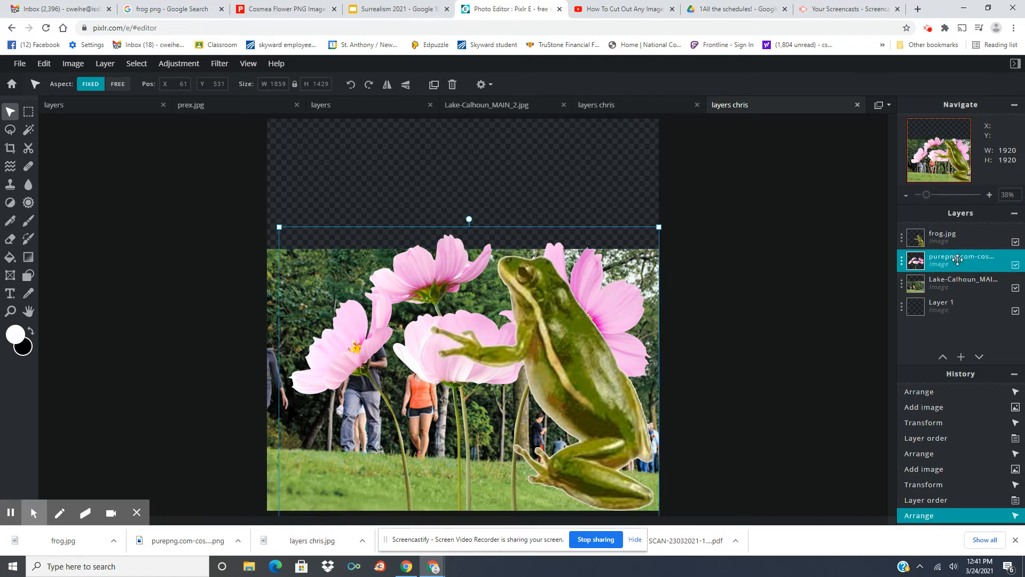
pyautogui.click(658, 226)
pyautogui.moveTo(659, 226); pyautogui.dragTo(582, 337)
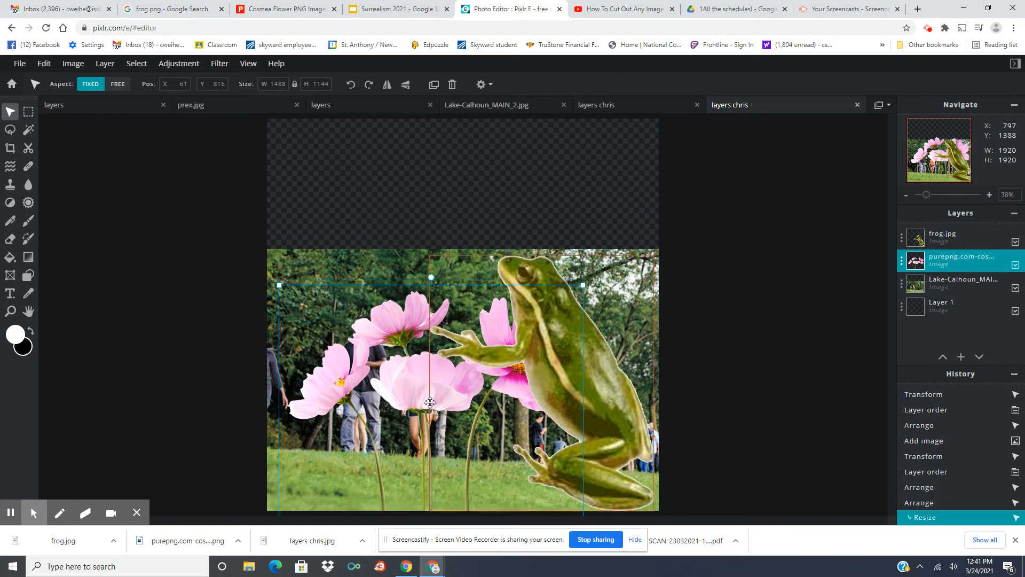
pyautogui.moveTo(365, 295); pyautogui.dragTo(445, 241)
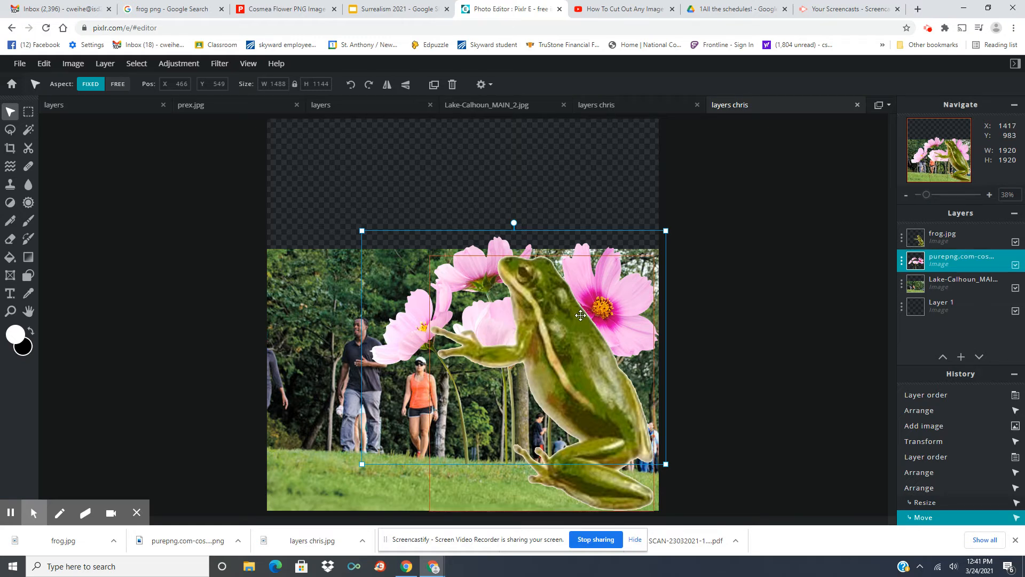
# - Rotate the frog counterclockwise until nearly horizontal and position it among the flower heads, with its layer beneath the flower layer
pyautogui.click(665, 233)
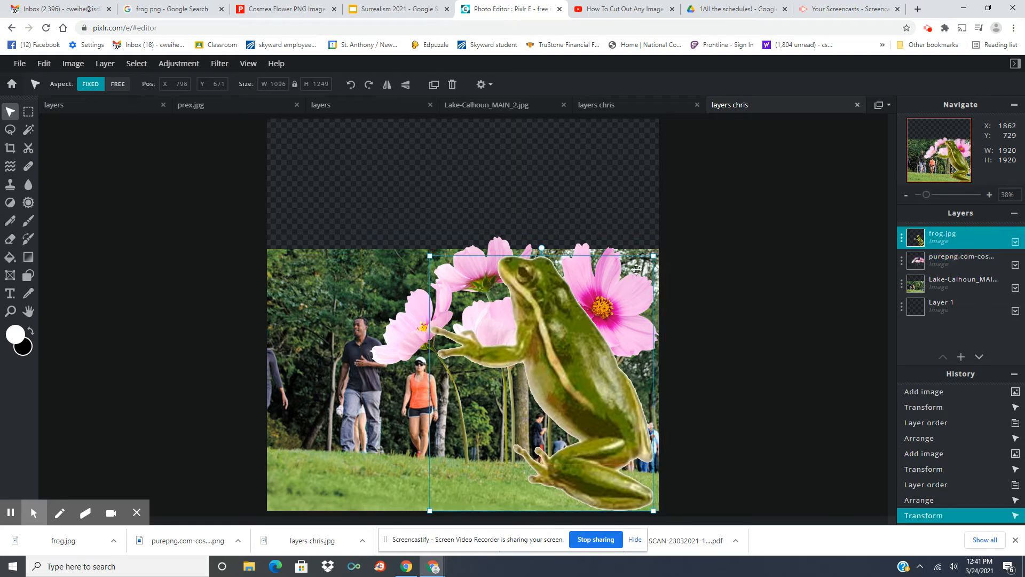
pyautogui.moveTo(542, 245); pyautogui.dragTo(410, 350)
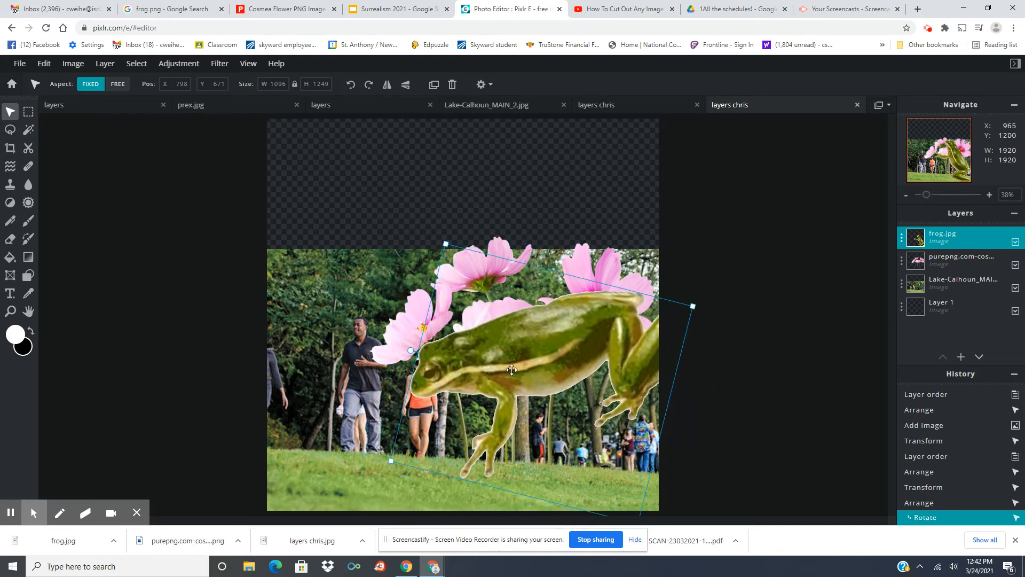
pyautogui.moveTo(540, 357); pyautogui.dragTo(555, 304)
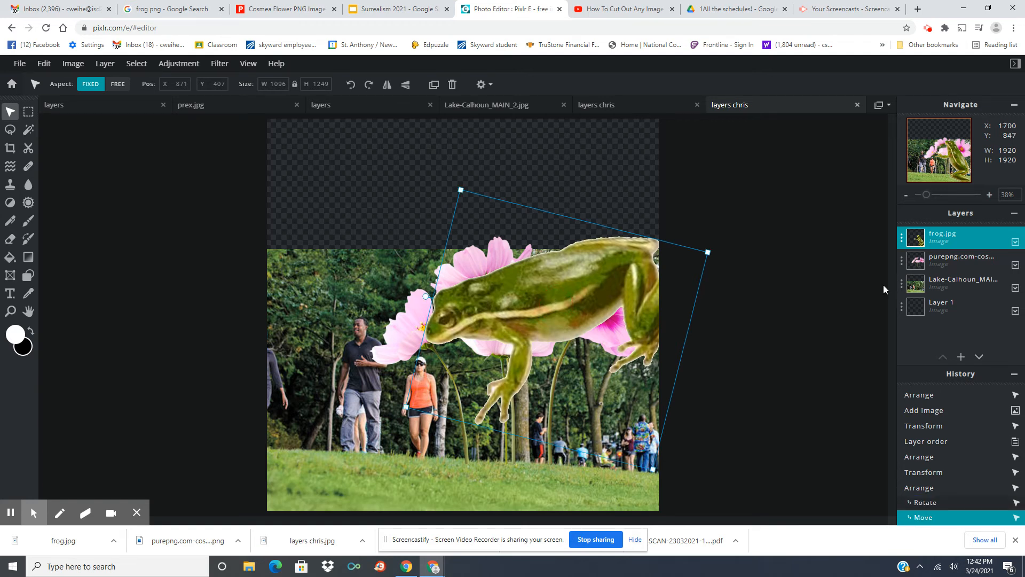
pyautogui.moveTo(982, 237); pyautogui.dragTo(986, 277)
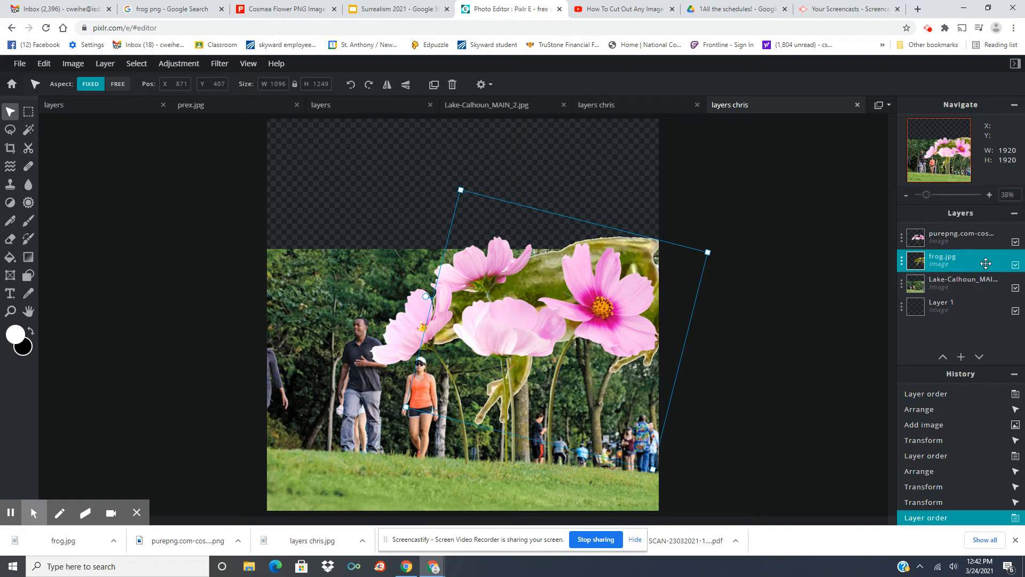
# - Shift the flowers slightly left to align with the canvas's right edge, and lock the flower layer
pyautogui.click(637, 283)
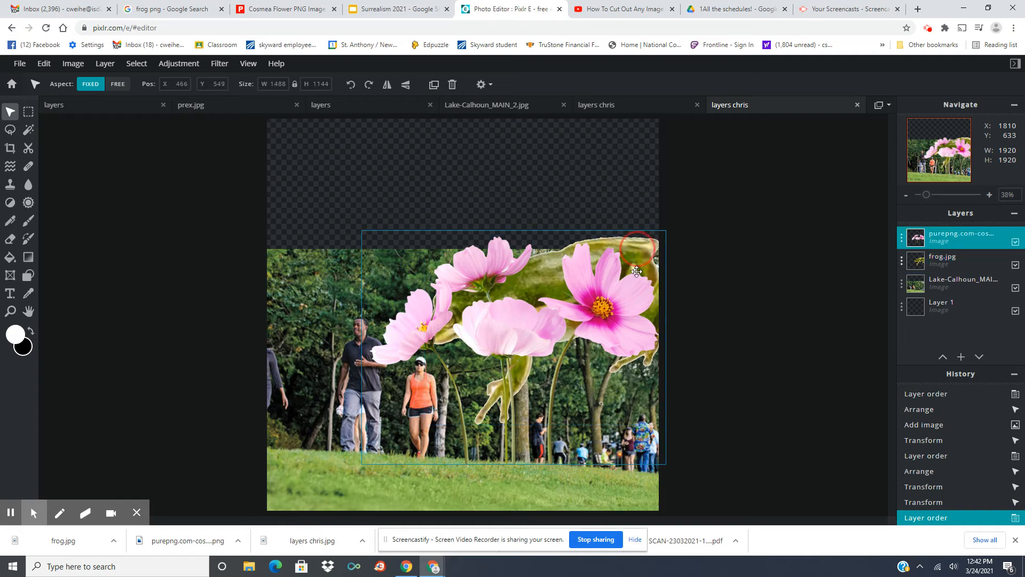
pyautogui.moveTo(632, 319); pyautogui.dragTo(632, 249)
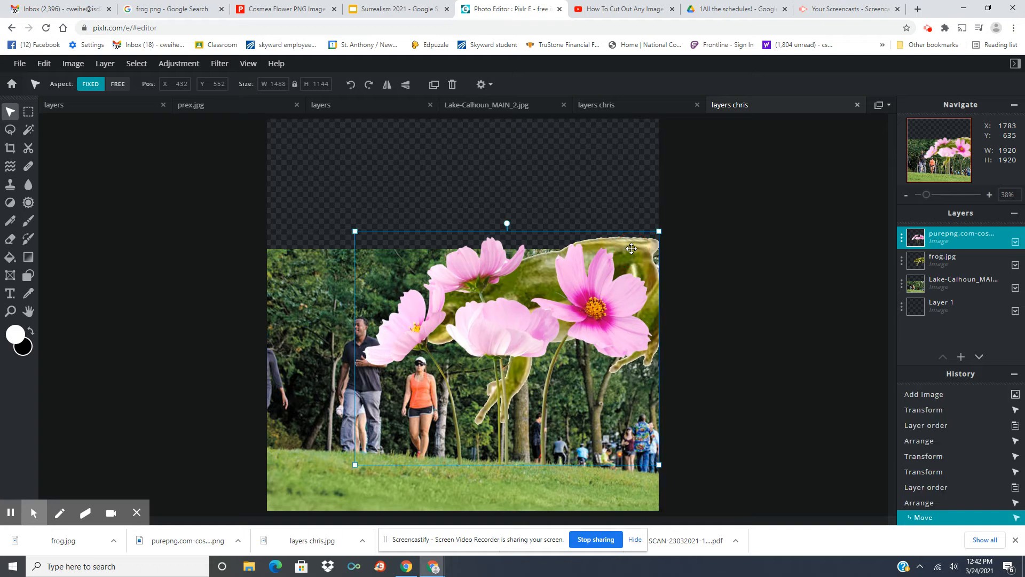
pyautogui.click(903, 241)
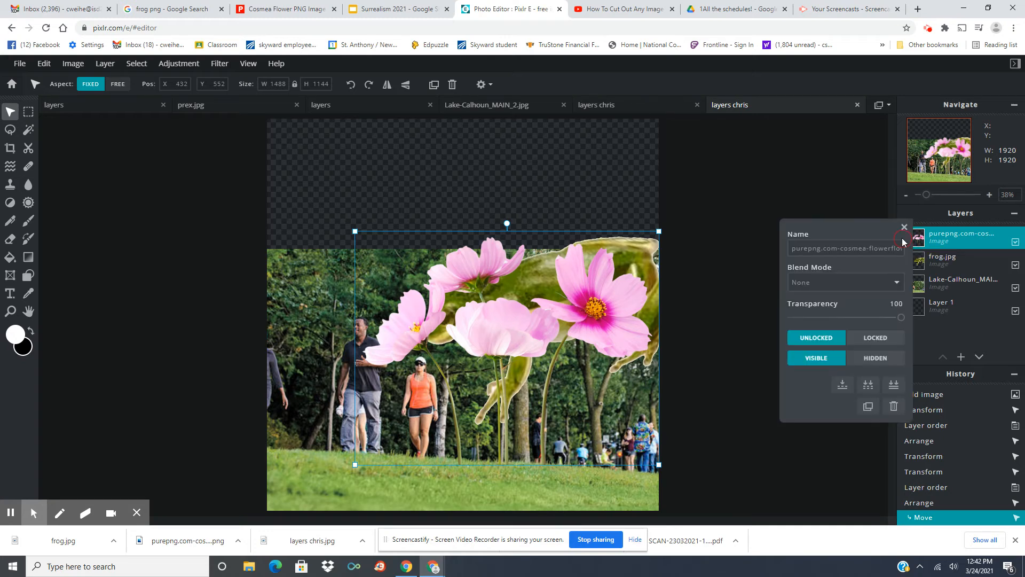
pyautogui.click(883, 339)
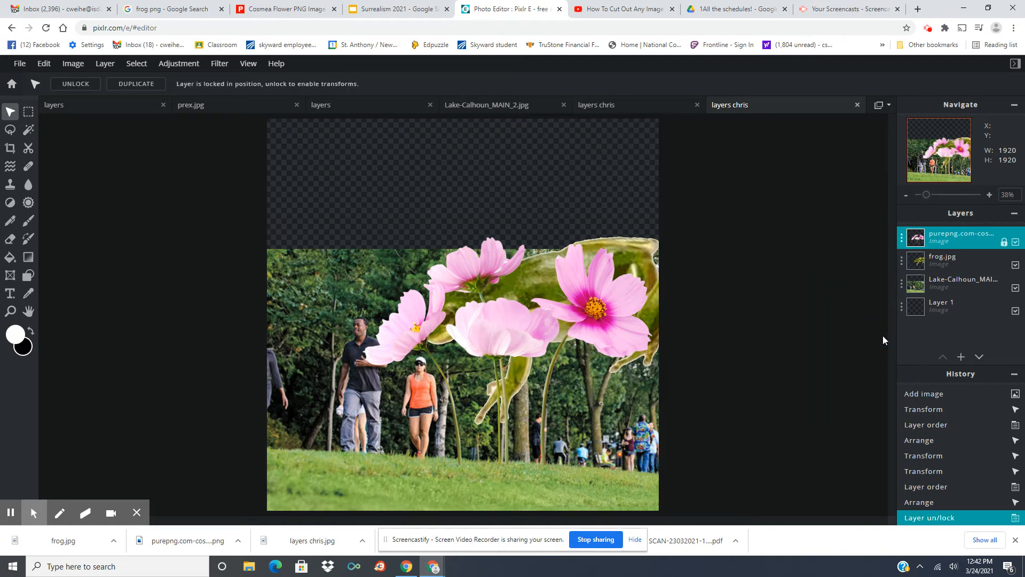
# - Shrink the frog layer to about 1020 × 691 px and move it up beside the leftmost flowers
pyautogui.click(973, 257)
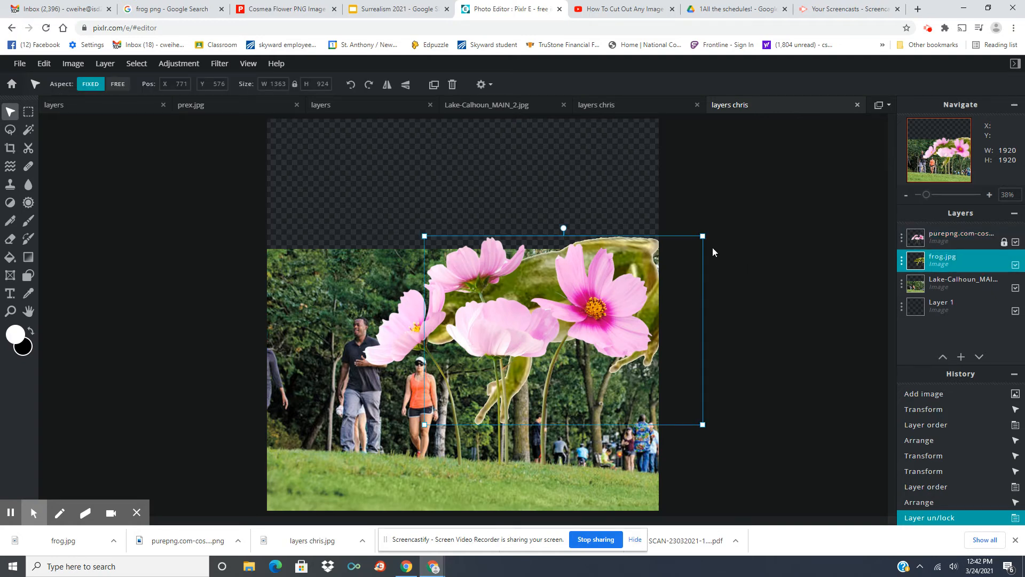
pyautogui.moveTo(702, 236); pyautogui.dragTo(633, 284)
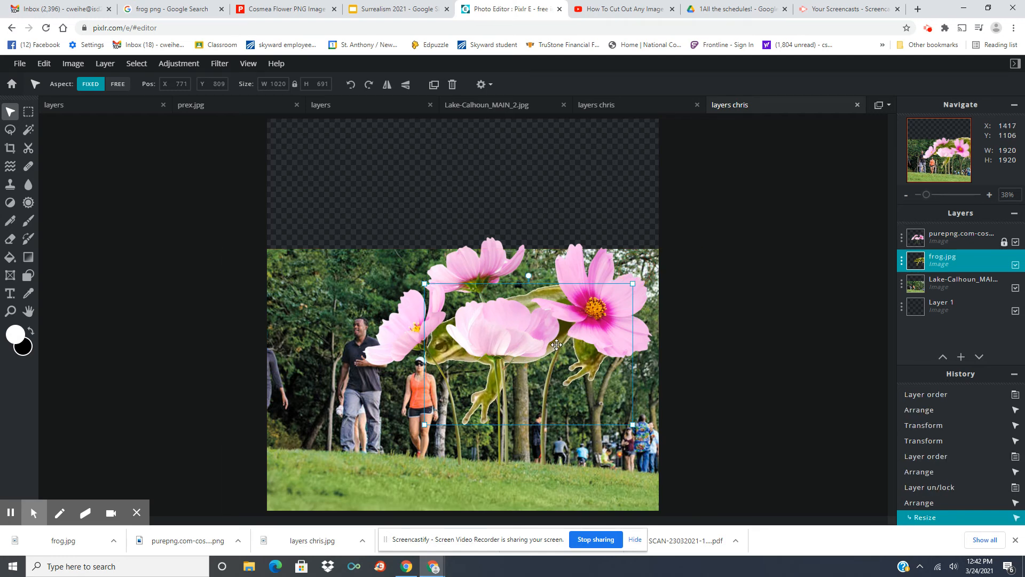
pyautogui.moveTo(555, 356); pyautogui.dragTo(604, 442)
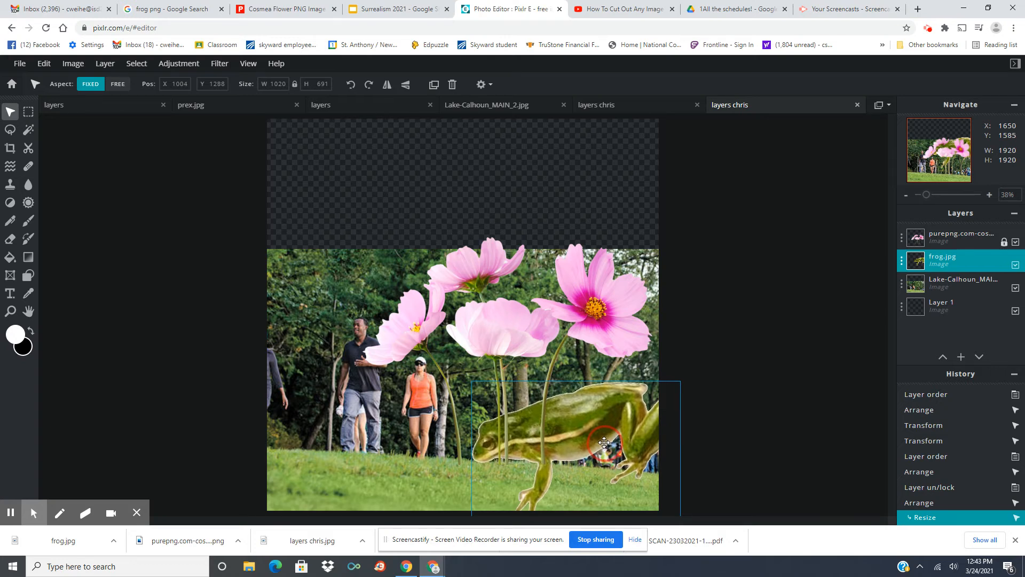
pyautogui.moveTo(603, 442); pyautogui.dragTo(422, 321)
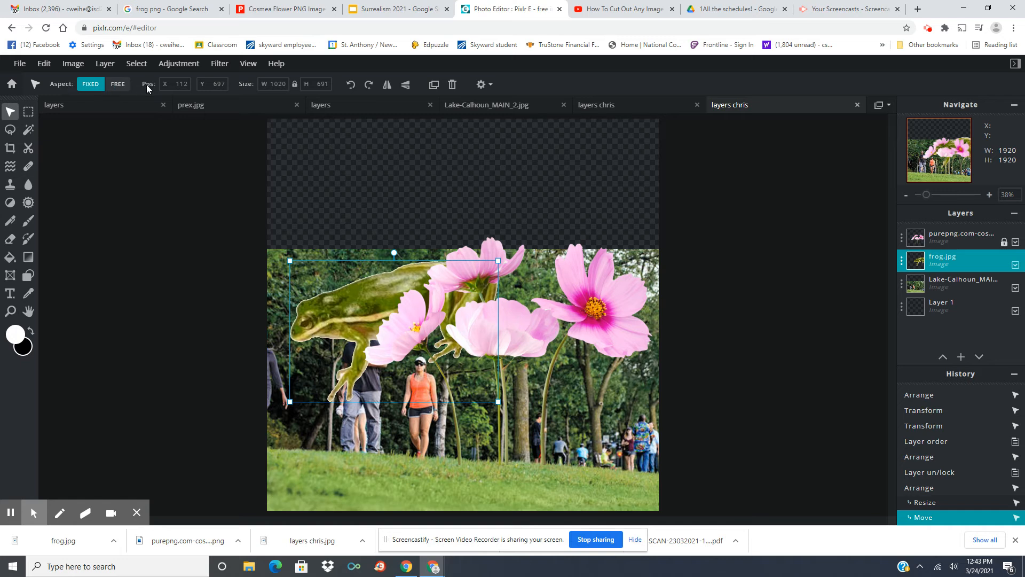
# - Flip the frog horizontally and move it up and left, partly beyond the canvas's left edge
pyautogui.click(387, 87)
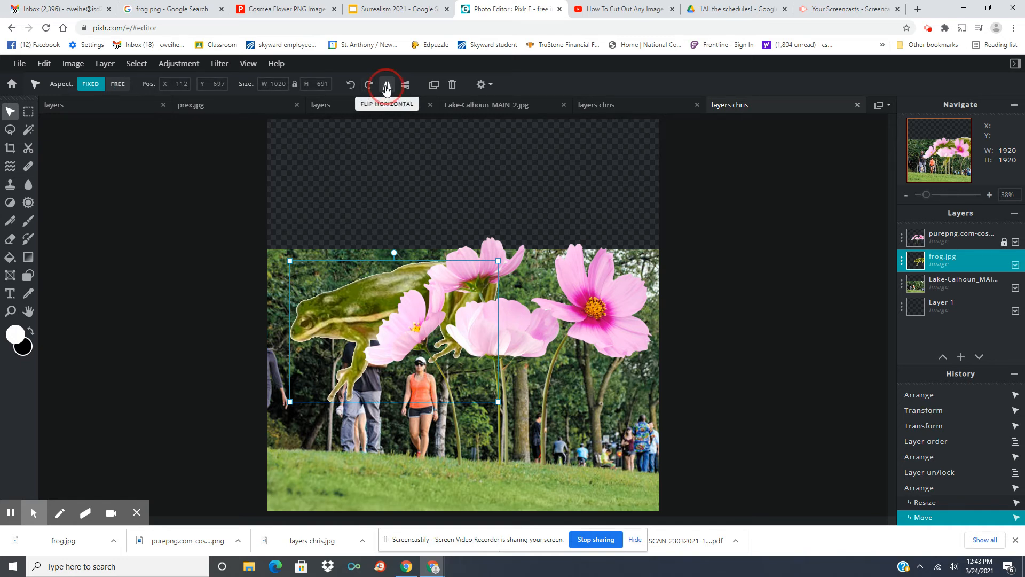
pyautogui.click(386, 88)
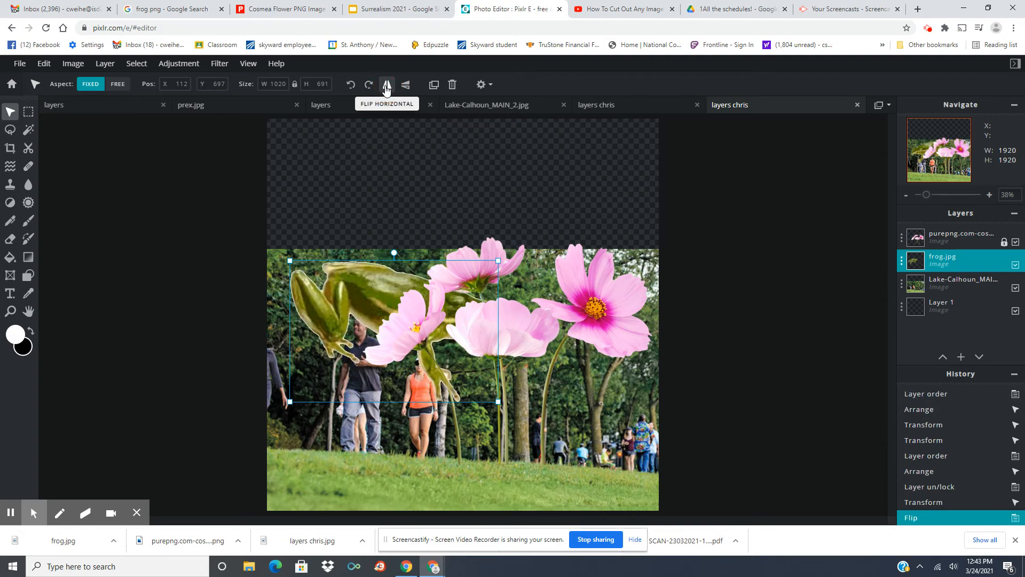
pyautogui.click(363, 286)
pyautogui.moveTo(363, 286); pyautogui.dragTo(322, 247)
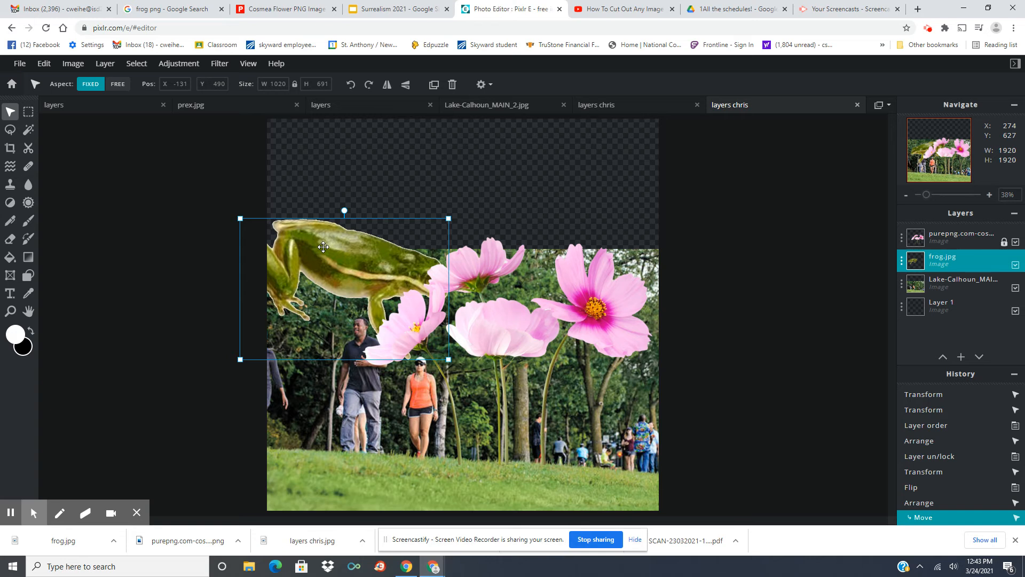
# - Try vertical and horizontal flips on the frog, repeating both to bring back its previous orientation
pyautogui.click(406, 88)
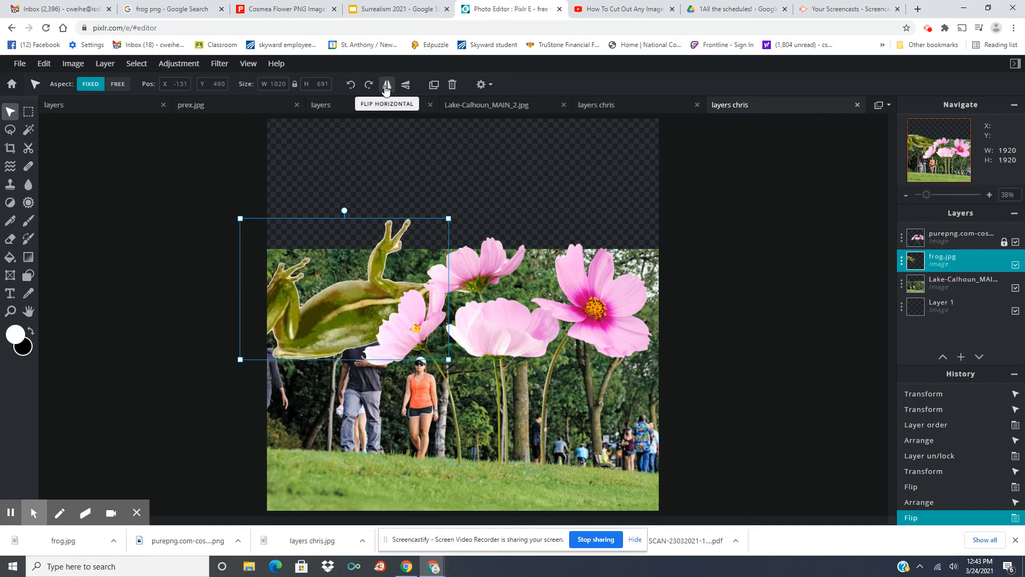
pyautogui.click(387, 86)
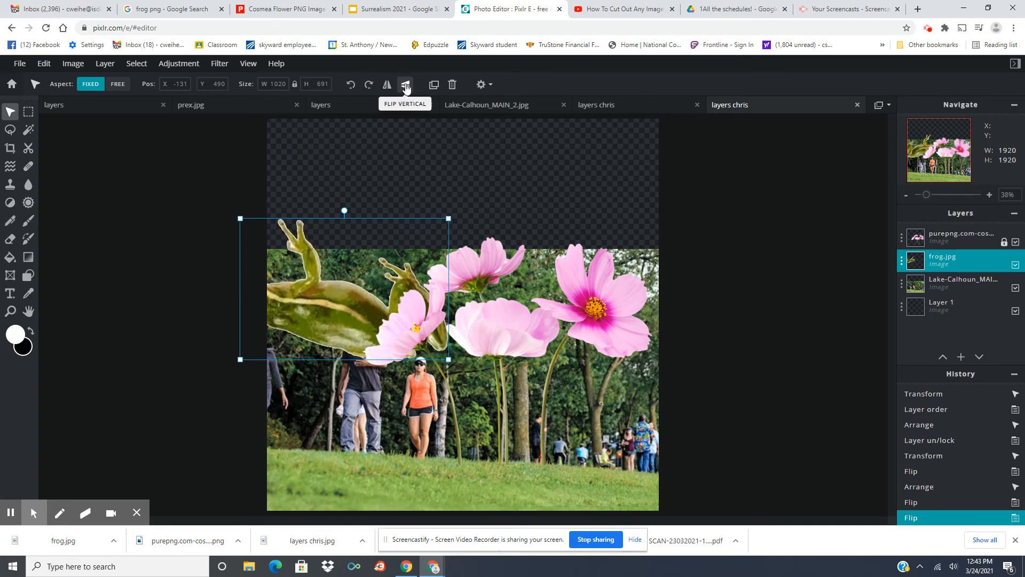
pyautogui.click(405, 87)
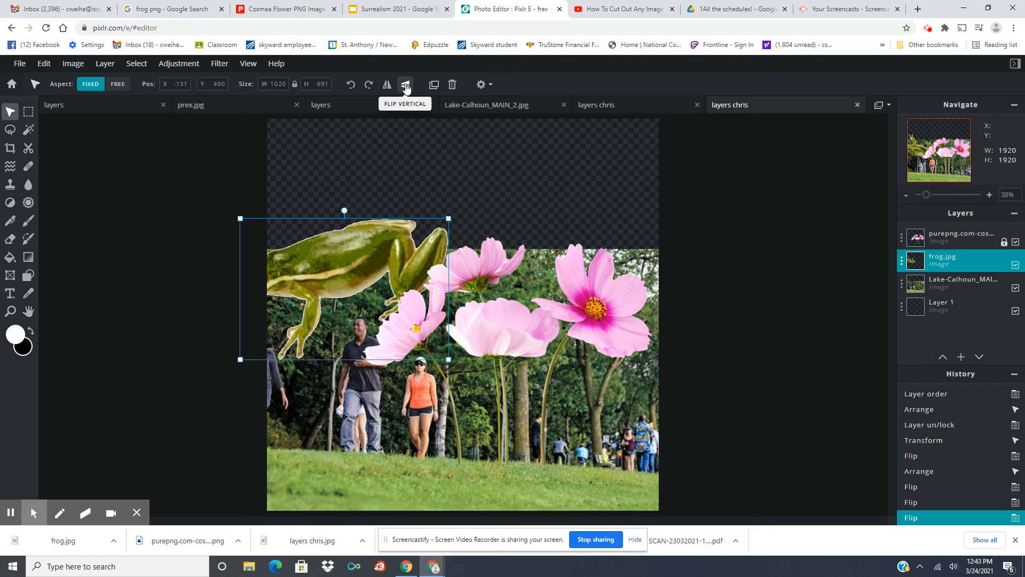
pyautogui.click(387, 86)
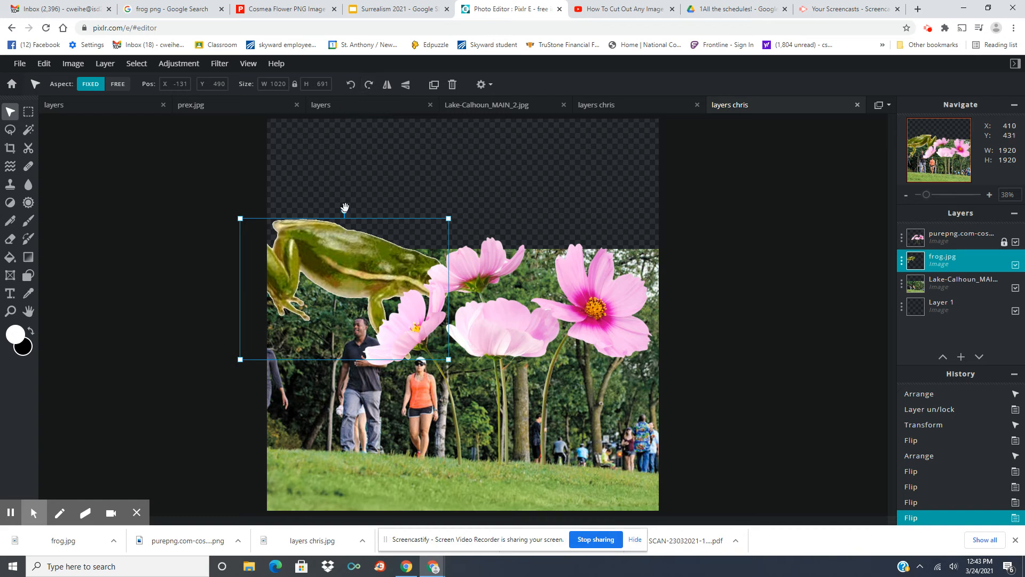
# - Tilt the frog slightly clockwise toward the flowers, nudge it into place, and bring its layer above the flower layer
pyautogui.moveTo(344, 210); pyautogui.dragTo(366, 218)
pyautogui.moveTo(358, 259); pyautogui.dragTo(362, 266)
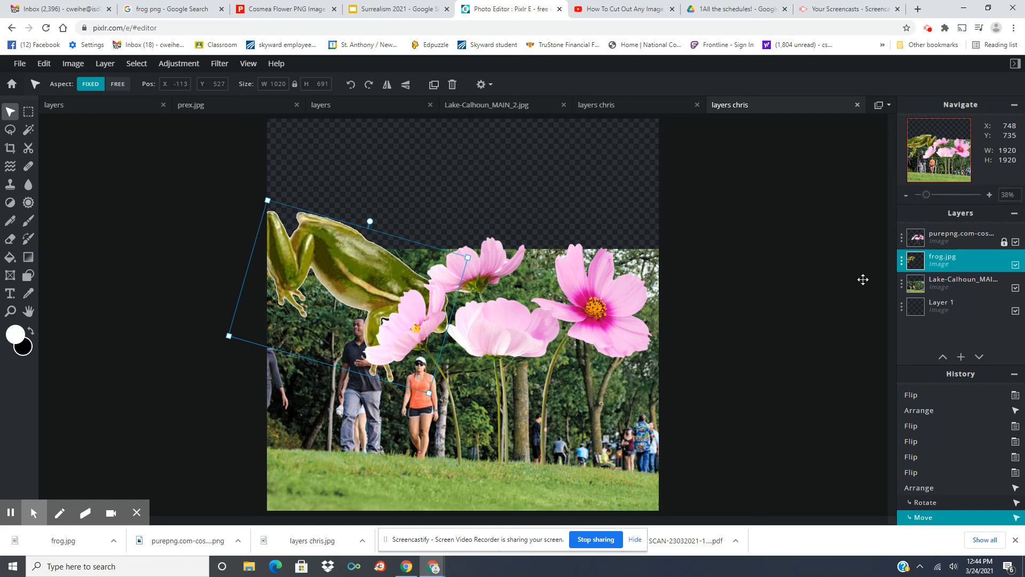
pyautogui.moveTo(959, 263); pyautogui.dragTo(956, 228)
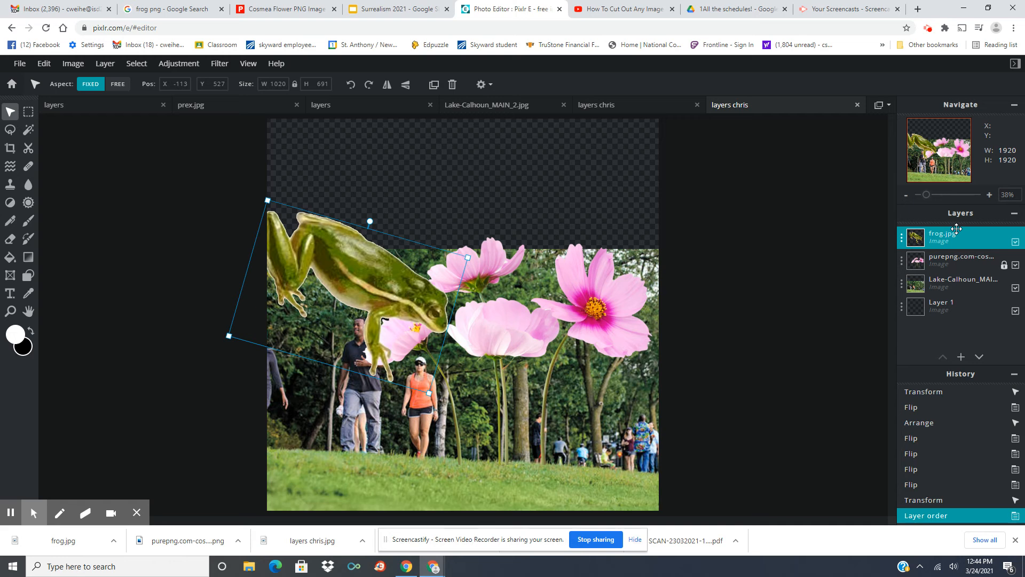
# - Merge all layers of the composition into a single background layer using the frog layer's settings
pyautogui.click(902, 239)
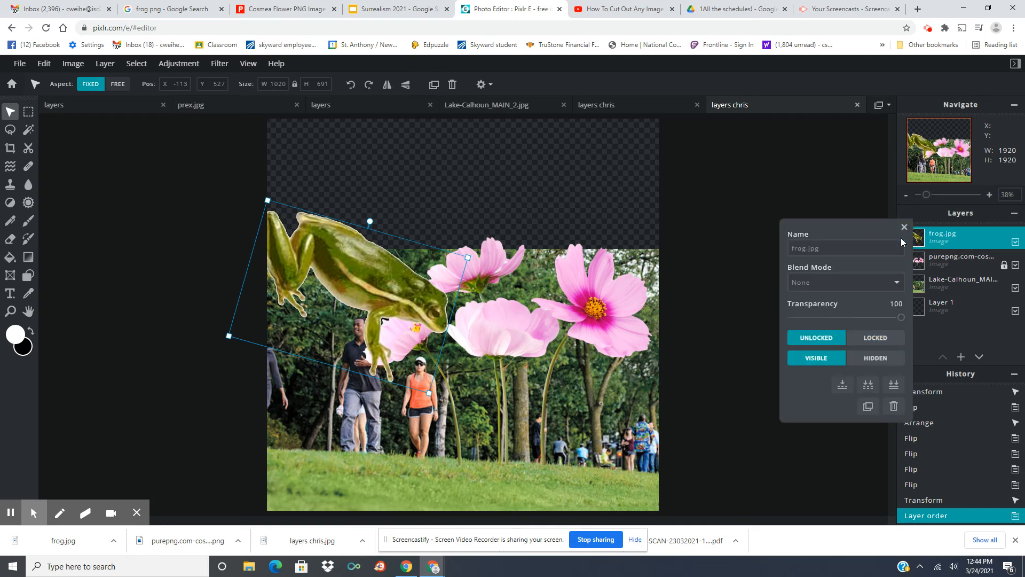
pyautogui.click(894, 386)
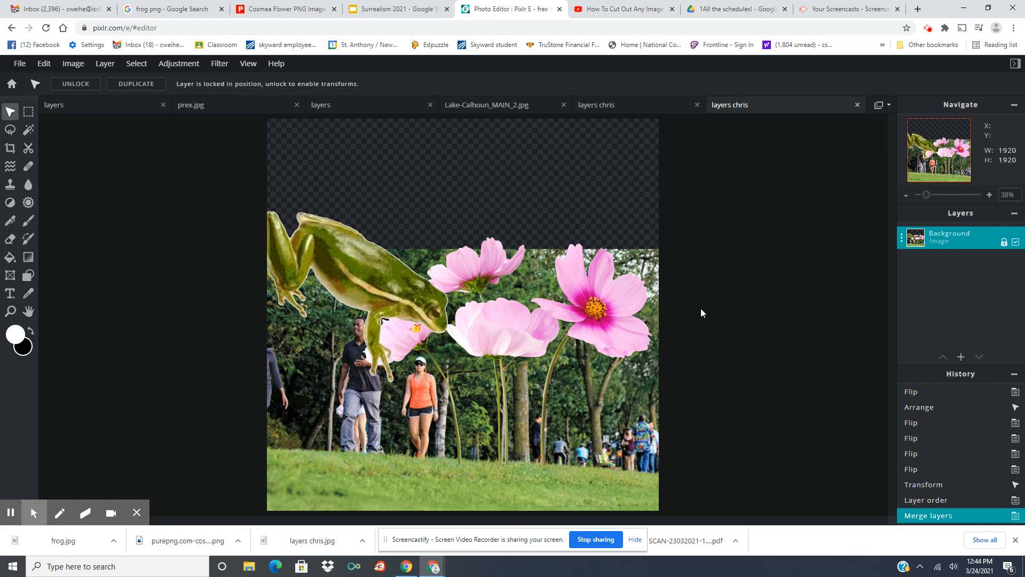
pyautogui.click(428, 309)
# - Save the merged image as a JPG at medium 70% quality, download it, and close the save dialog
pyautogui.click(19, 64)
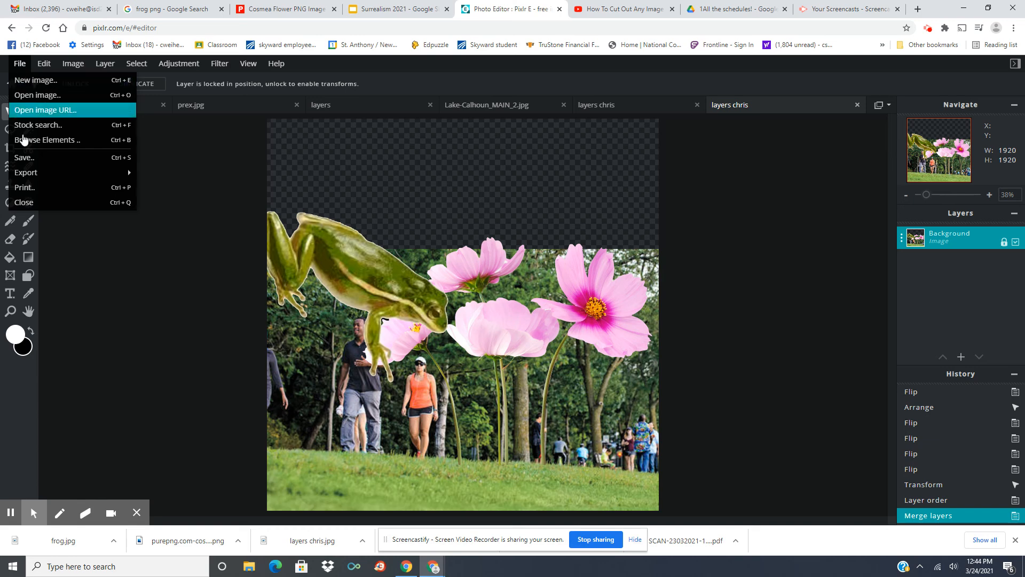
pyautogui.click(27, 160)
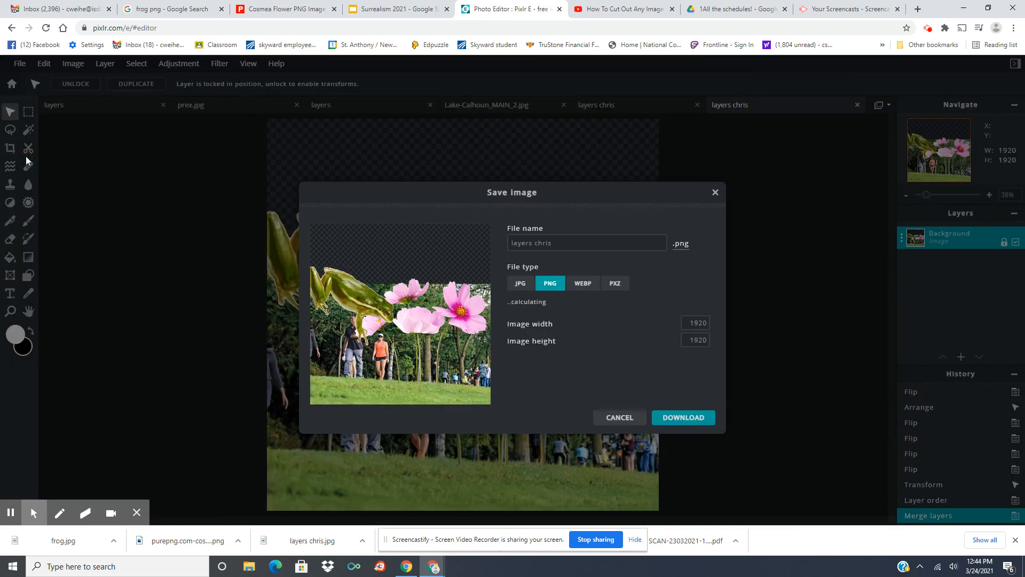
pyautogui.click(519, 283)
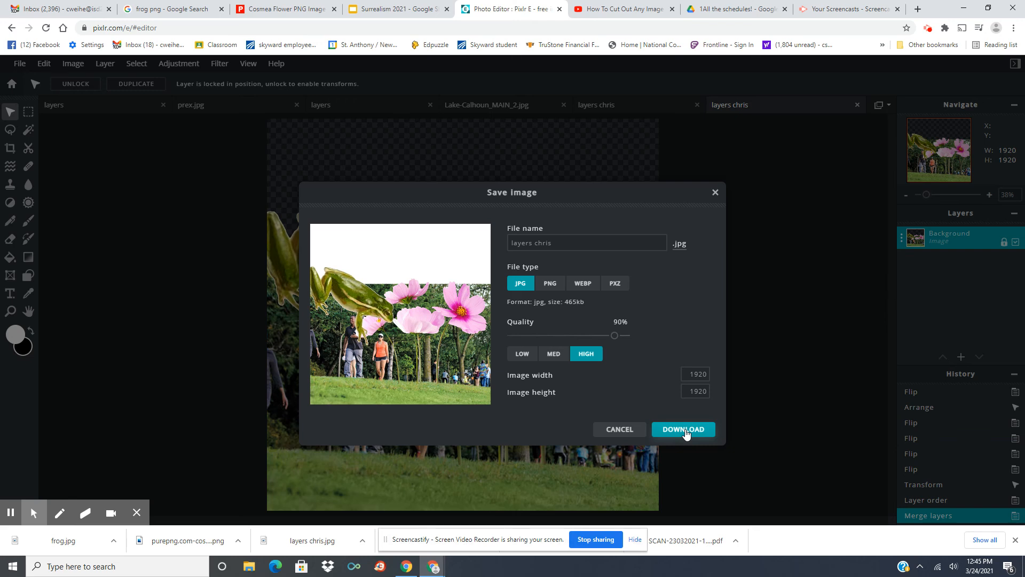
pyautogui.click(550, 353)
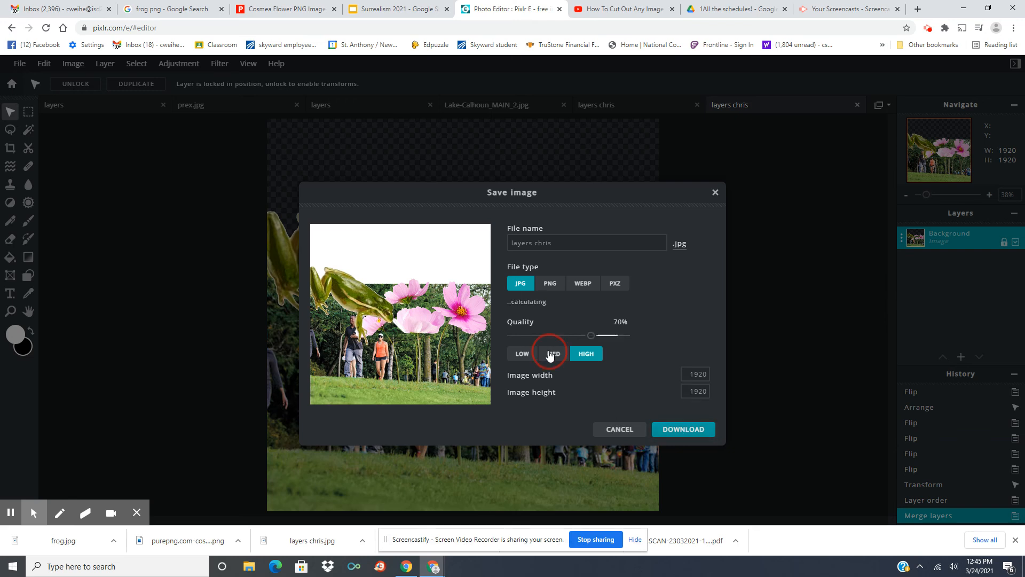
pyautogui.click(683, 432)
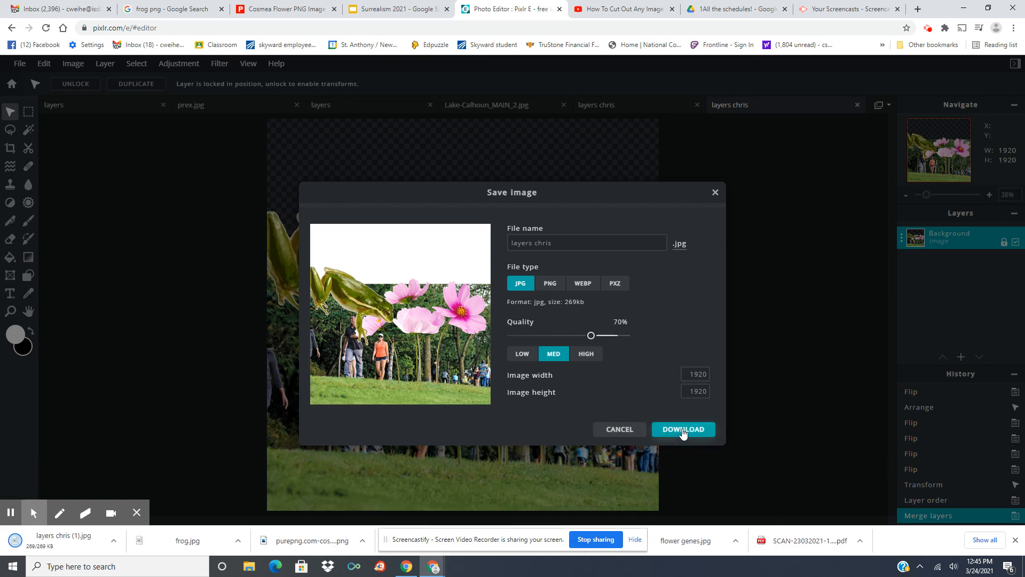
pyautogui.click(684, 431)
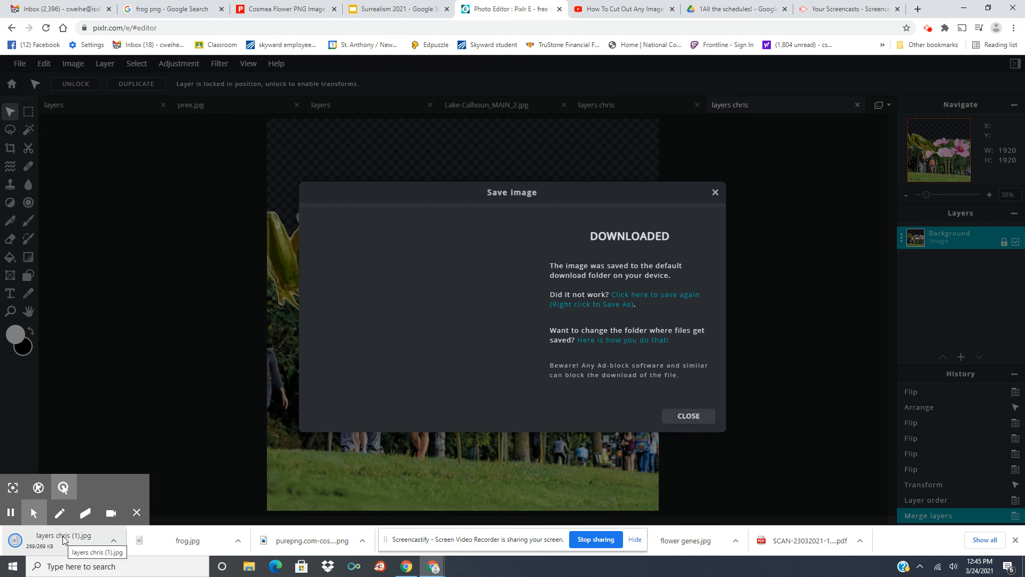
pyautogui.click(687, 416)
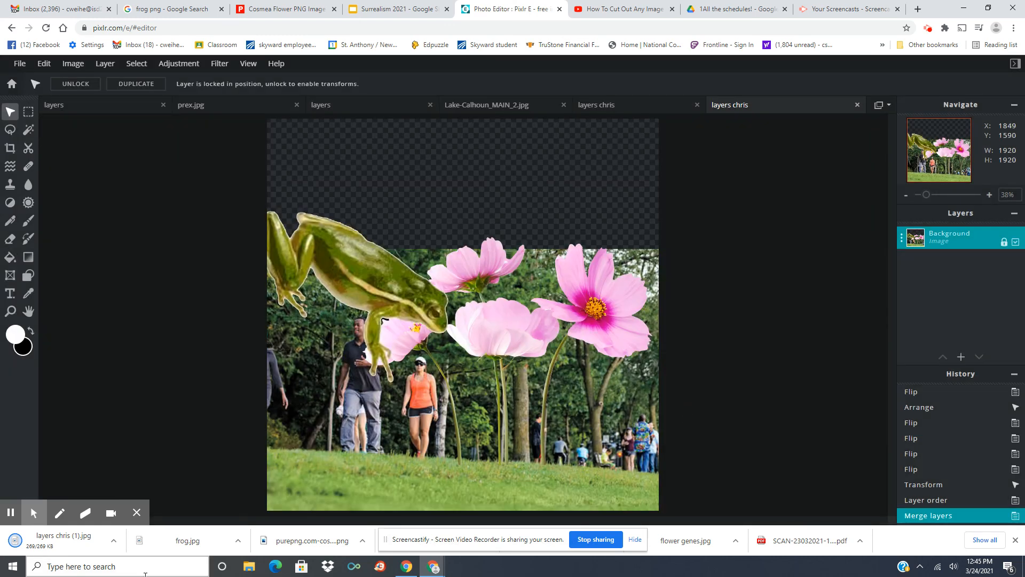